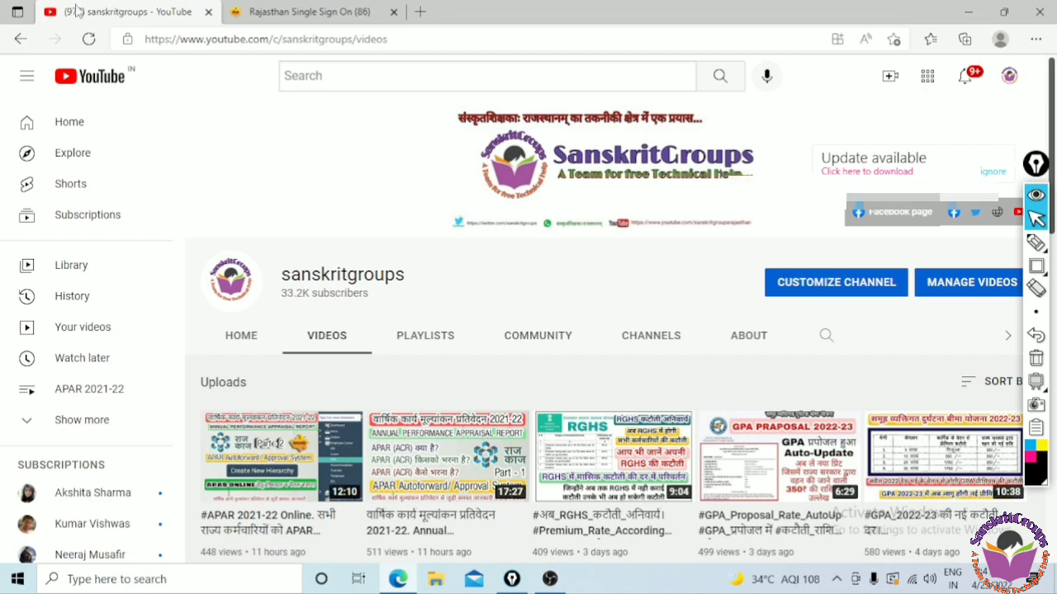
Switch to the Rajasthan Single Sign On tab, enter the captcha and log in
{"action": "left_click", "coordinate": [309, 11]}
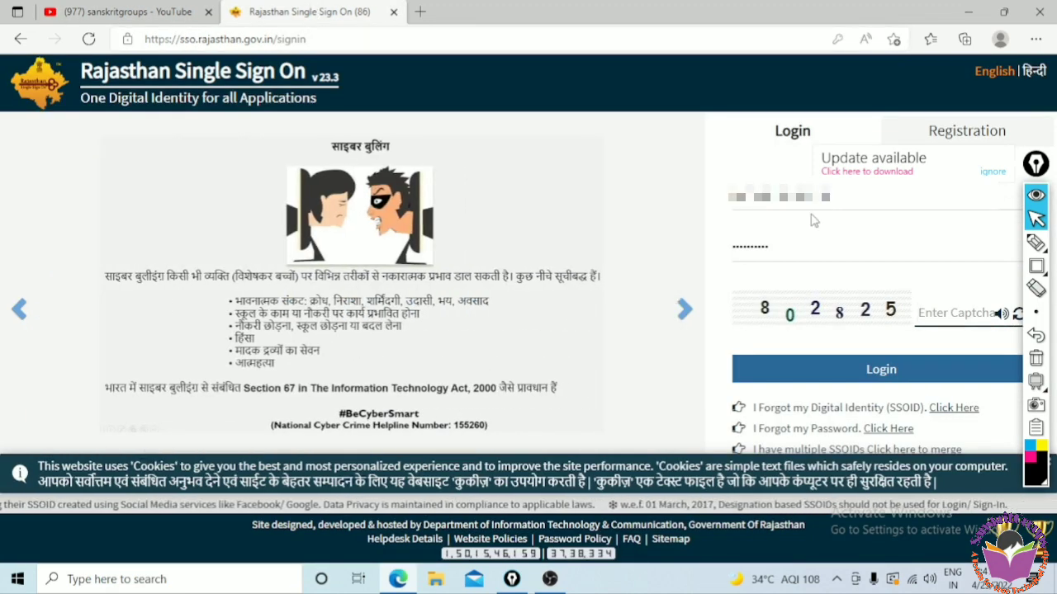
{"action": "type", "text": "8"}
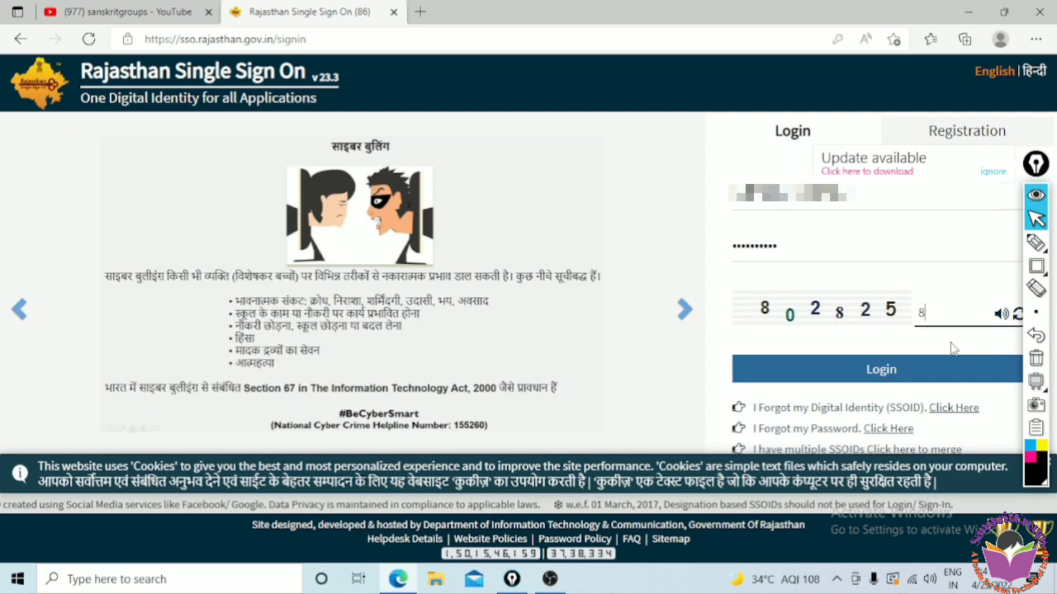
{"action": "type", "text": "02825"}
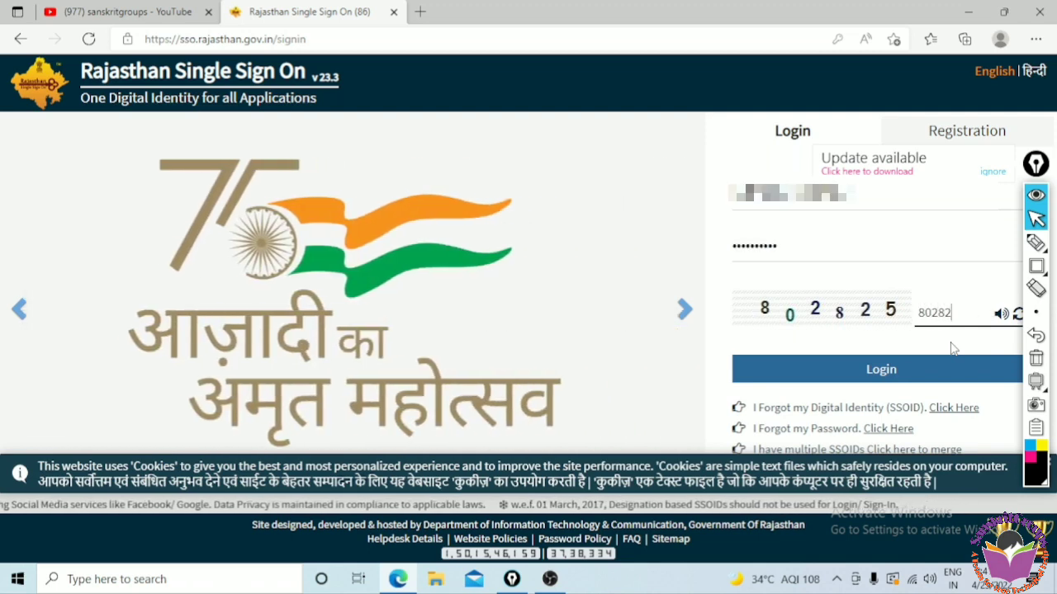
{"action": "left_click", "coordinate": [913, 371]}
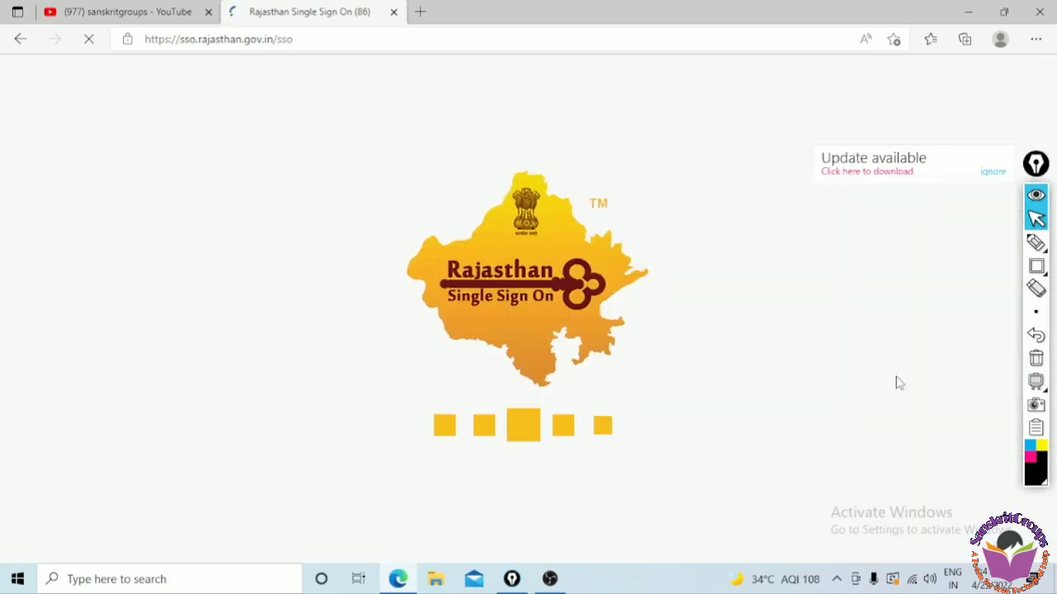
{"action": "left_click", "coordinate": [1036, 265]}
{"action": "left_click", "coordinate": [996, 277]}
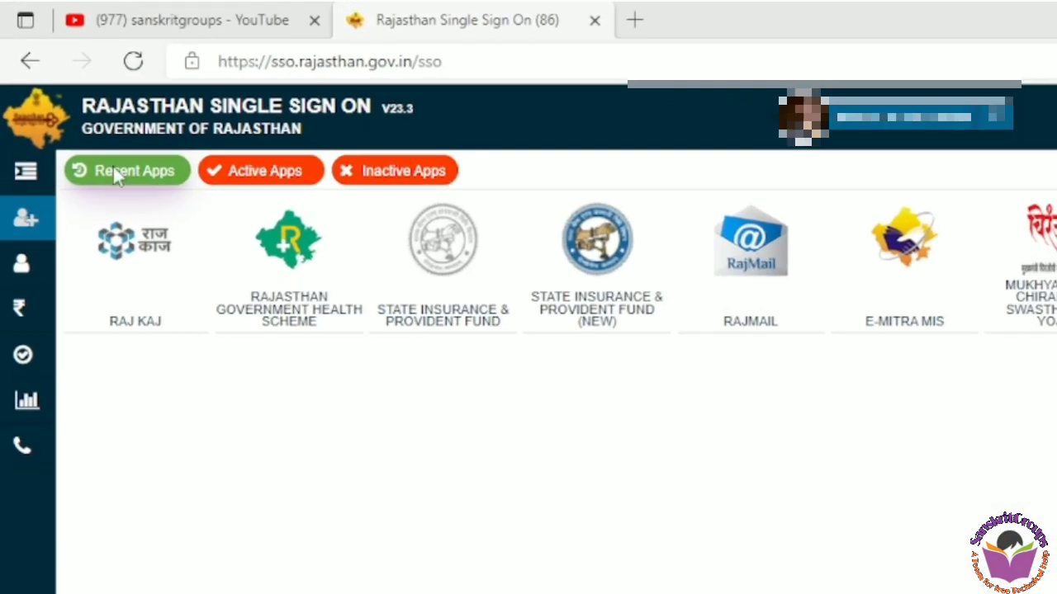
{"action": "mouse_move", "coordinate": [74, 205]}
{"action": "left_mouse_down"}
{"action": "mouse_move", "coordinate": [216, 357]}
{"action": "mouse_move", "coordinate": [199, 333]}
{"action": "left_mouse_up"}
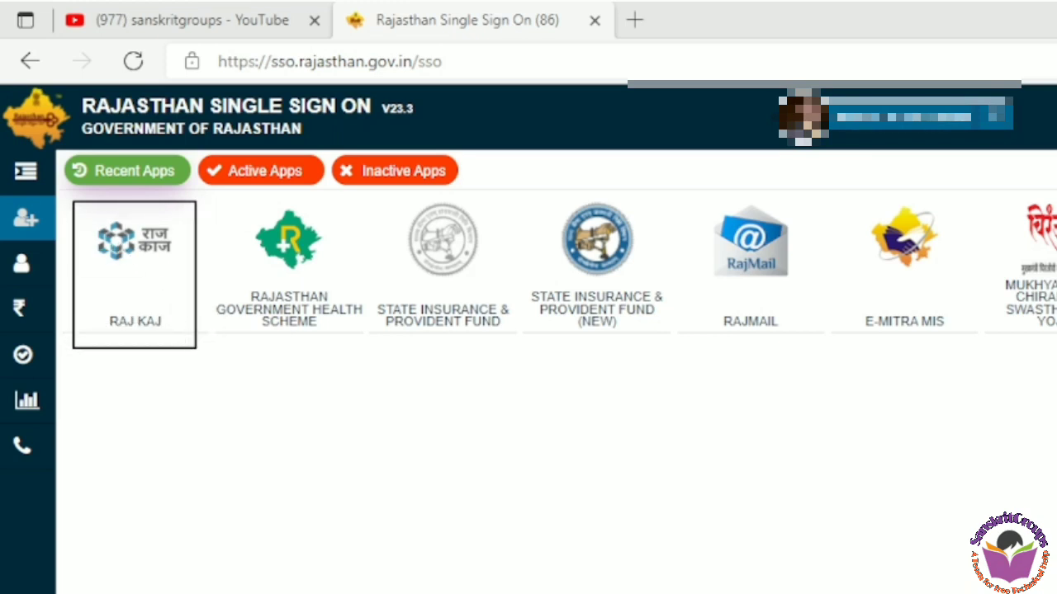
{"action": "key", "text": "Escape"}
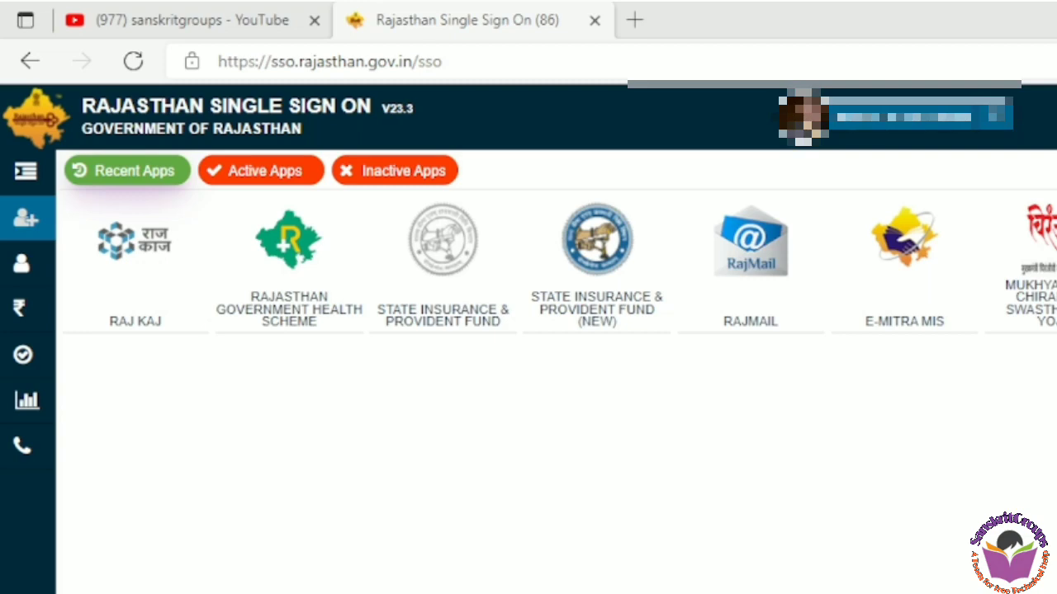
Open the RAJ KAJ app and go to the PAR page under Employee Corner
{"action": "left_click", "coordinate": [159, 302]}
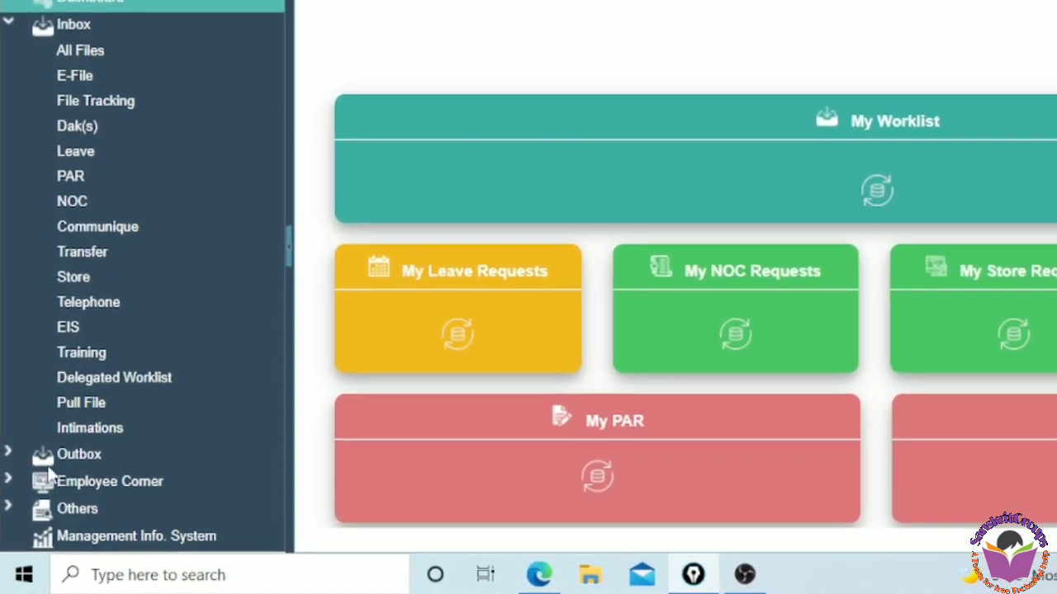
{"action": "mouse_move", "coordinate": [10, 480]}
{"action": "left_mouse_down"}
{"action": "mouse_move", "coordinate": [76, 502]}
{"action": "mouse_move", "coordinate": [199, 493]}
{"action": "left_mouse_up"}
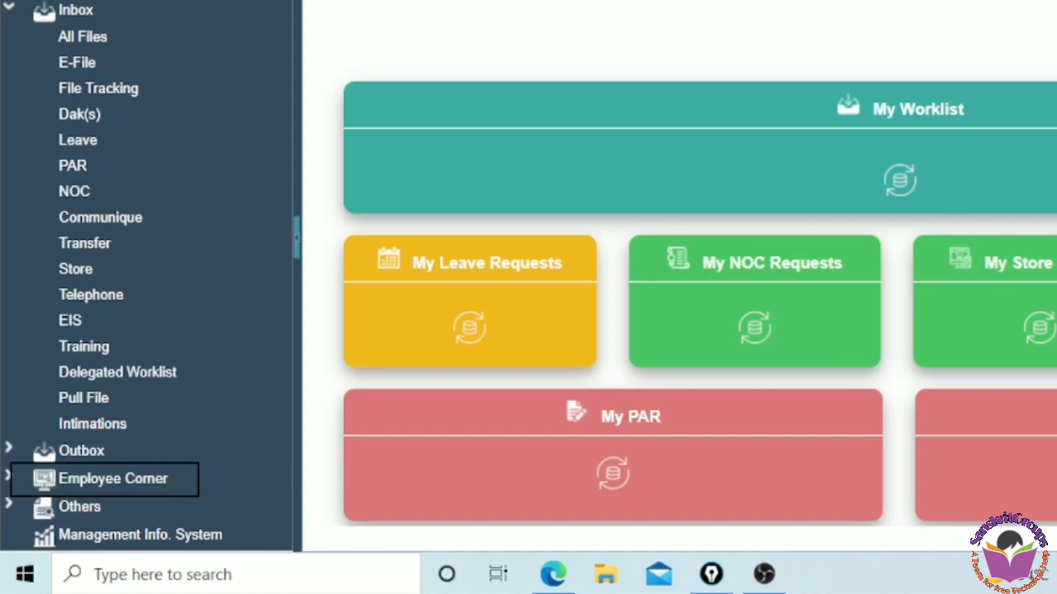
{"action": "key", "text": "ctrl+shift+7"}
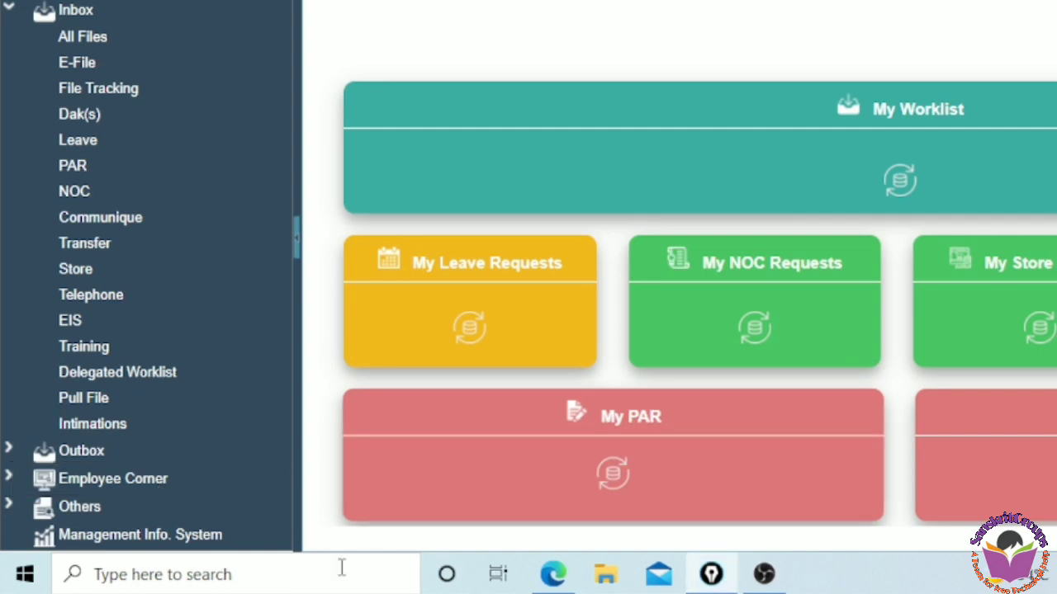
{"action": "left_click", "coordinate": [106, 485]}
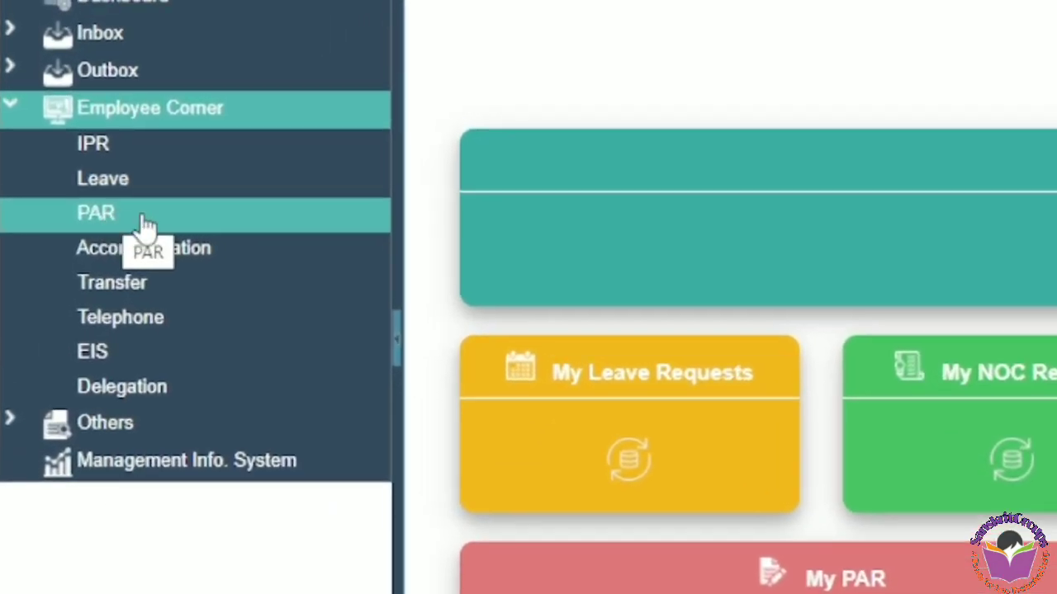
{"action": "left_click", "coordinate": [147, 223]}
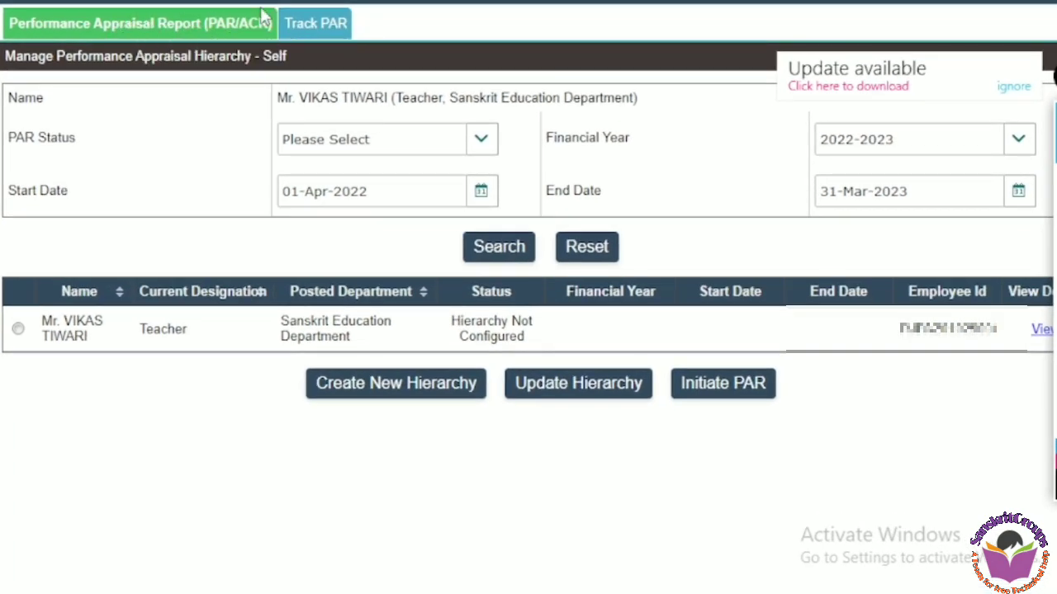
View the Track PAR tab and return to the Performance Appraisal Report (PAR/ACR) tab
{"action": "left_click", "coordinate": [317, 31]}
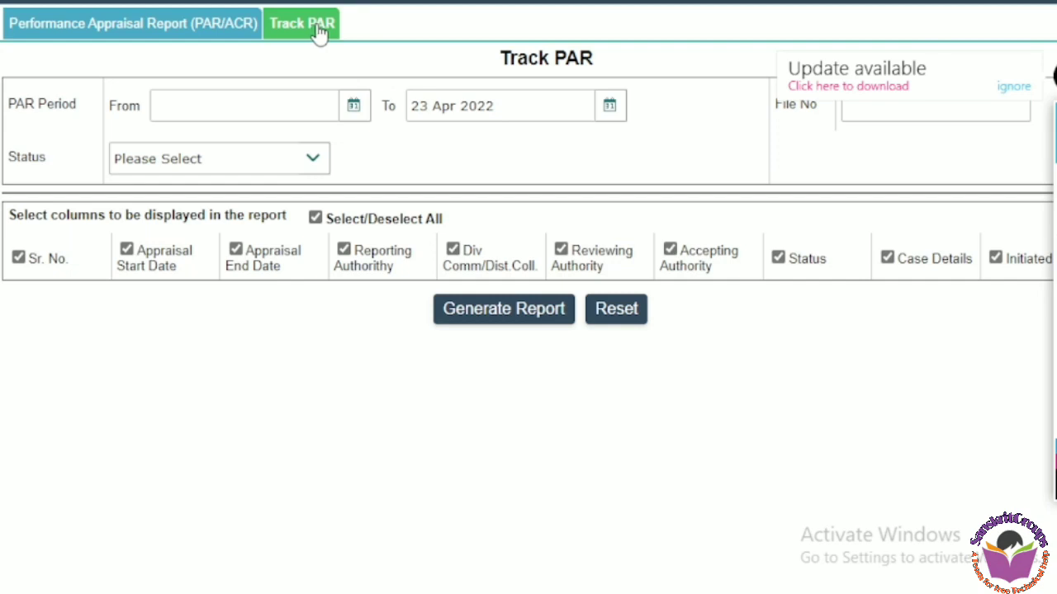
{"action": "left_click", "coordinate": [151, 33]}
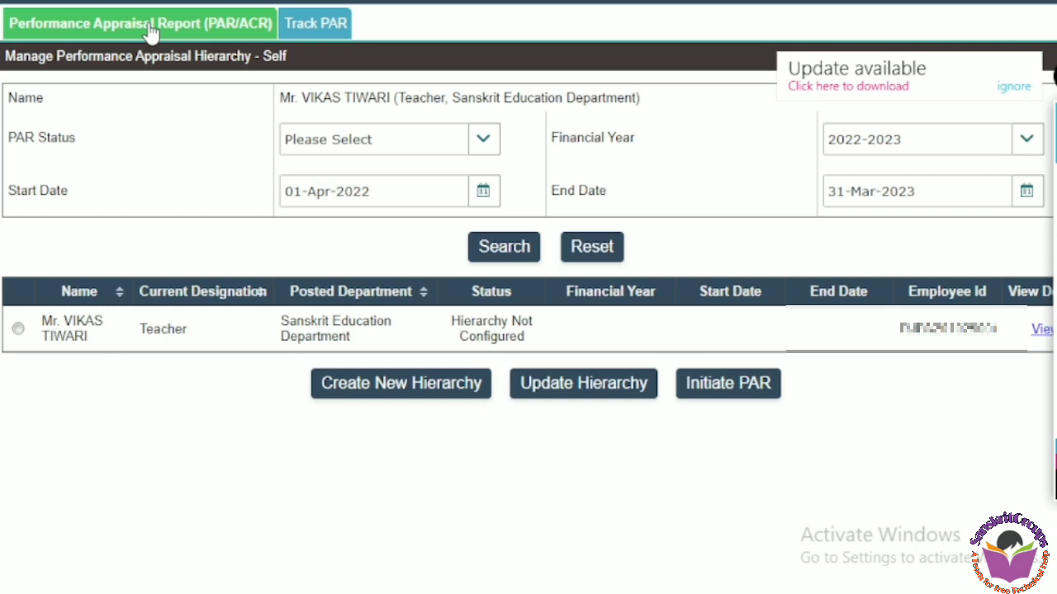
{"action": "mouse_move", "coordinate": [1055, 210]}
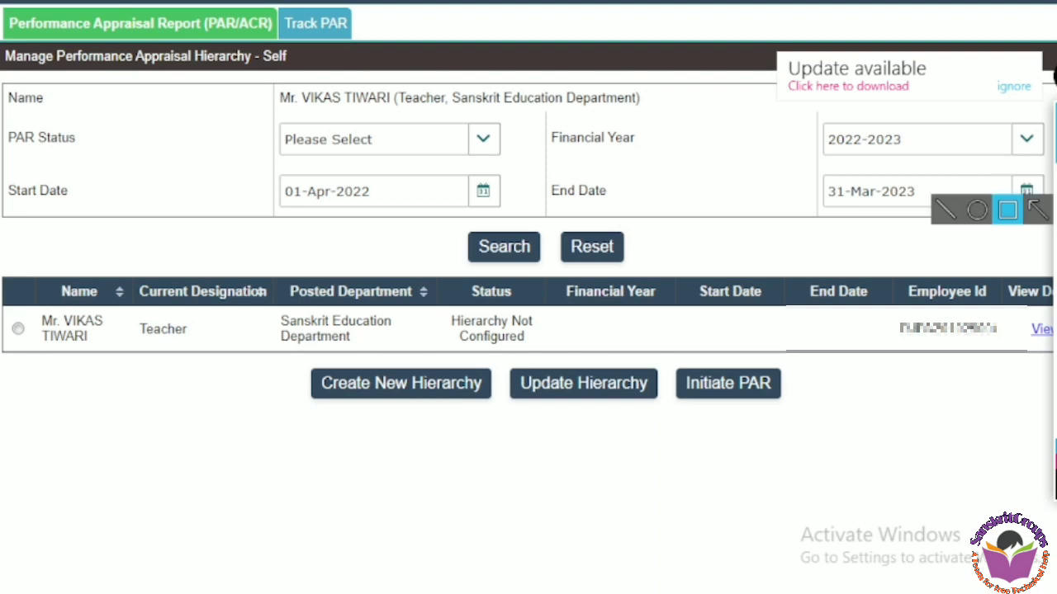
{"action": "left_click_drag", "start_coordinate": [266, 360], "coordinate": [502, 409]}
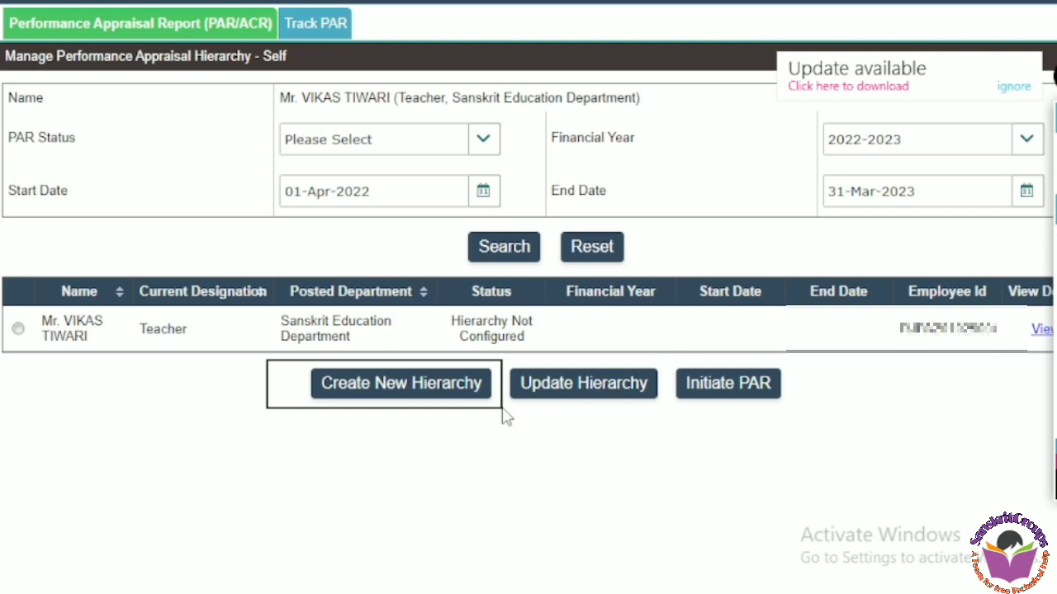
{"action": "mouse_move", "coordinate": [1056, 179]}
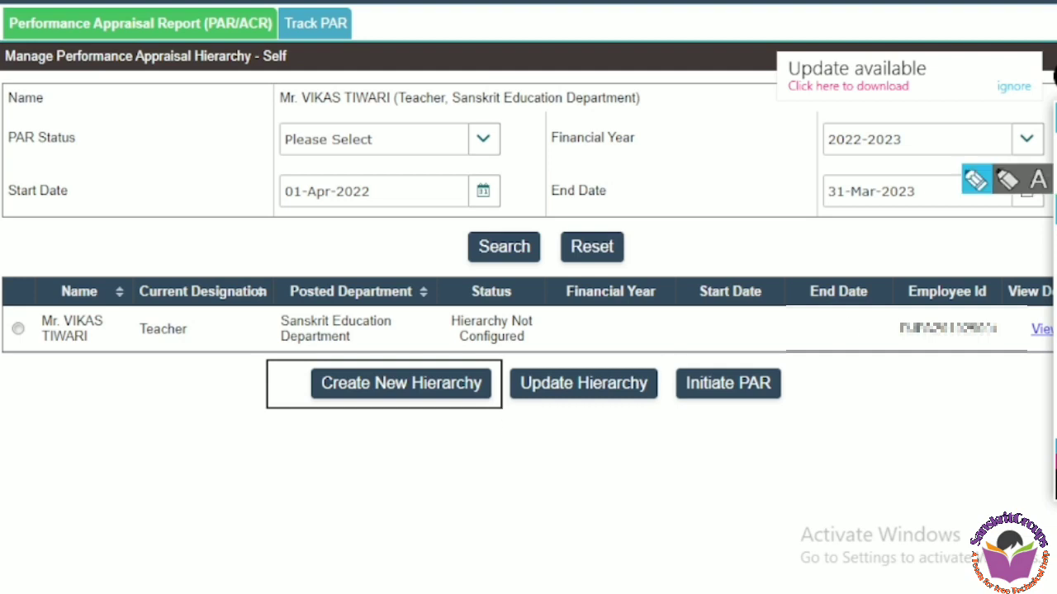
{"action": "left_click", "coordinate": [1055, 239]}
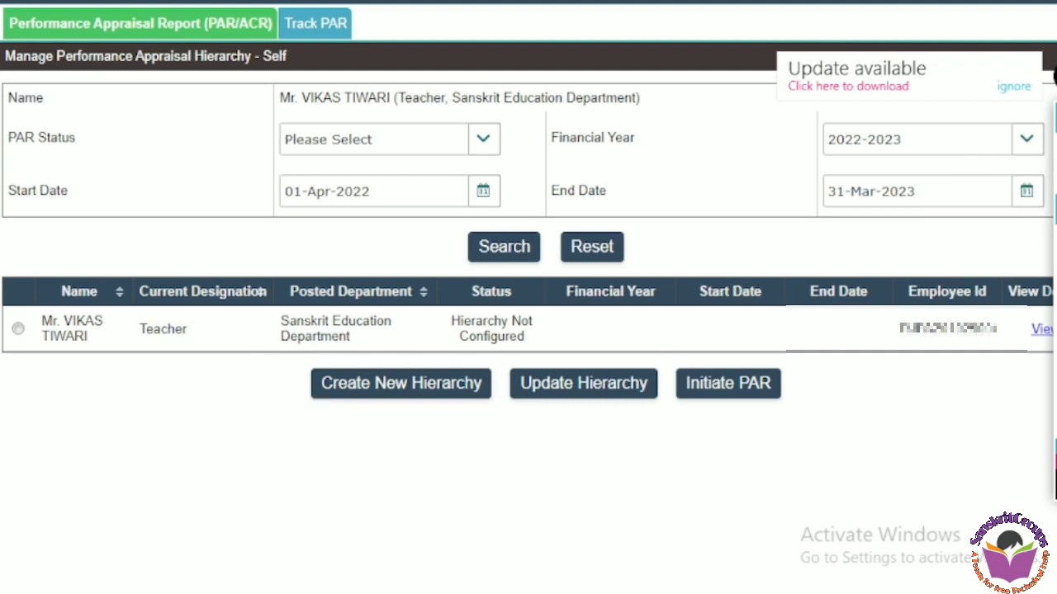
Set the financial year to 2021-2022, select the employee's row and search for the PAR record
{"action": "left_click", "coordinate": [1055, 150]}
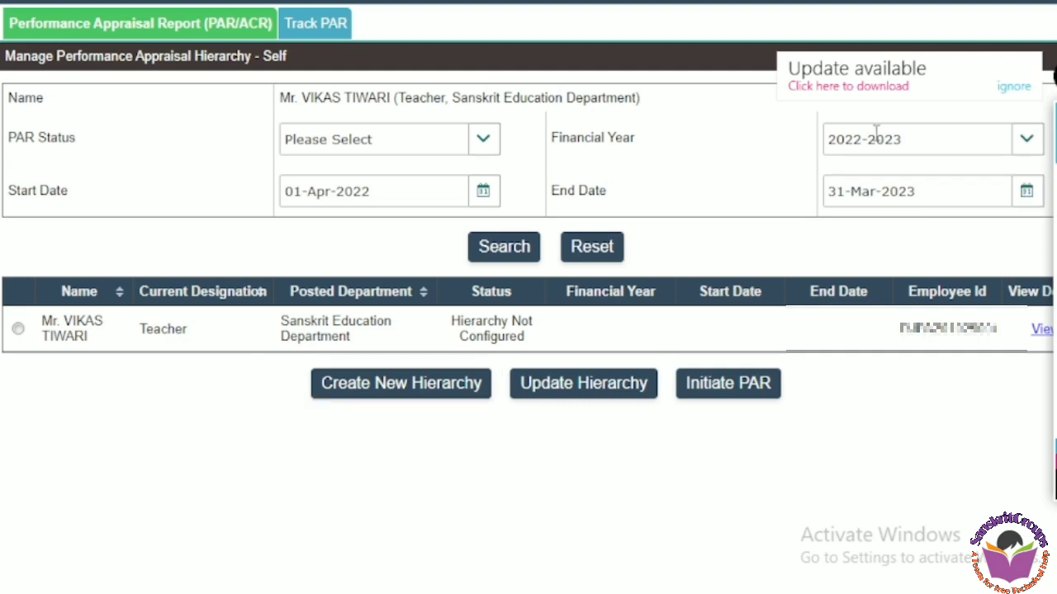
{"action": "left_click", "coordinate": [1027, 145]}
{"action": "left_click", "coordinate": [976, 369]}
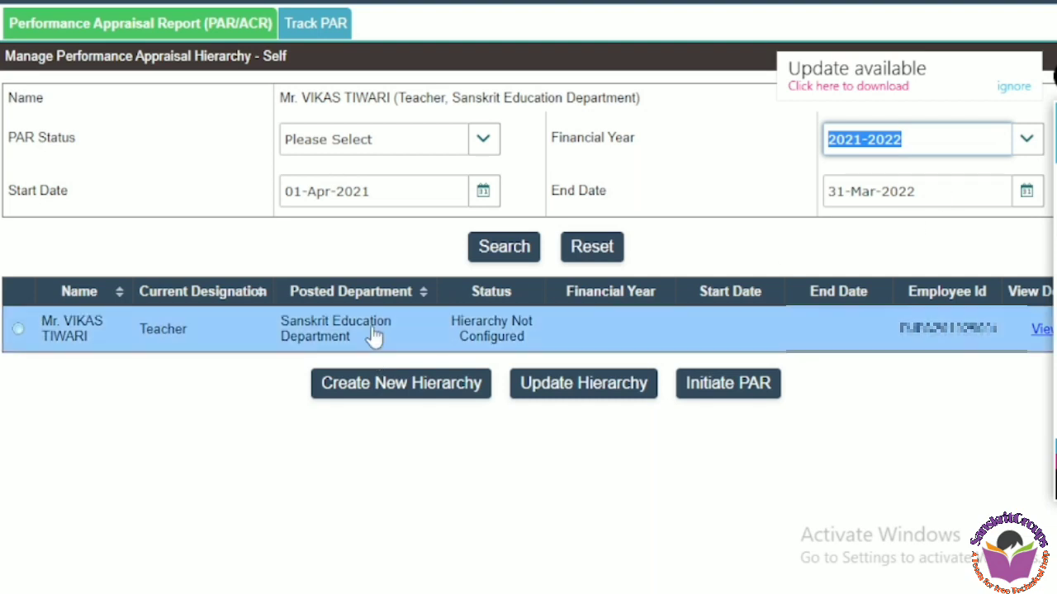
{"action": "left_click", "coordinate": [16, 332]}
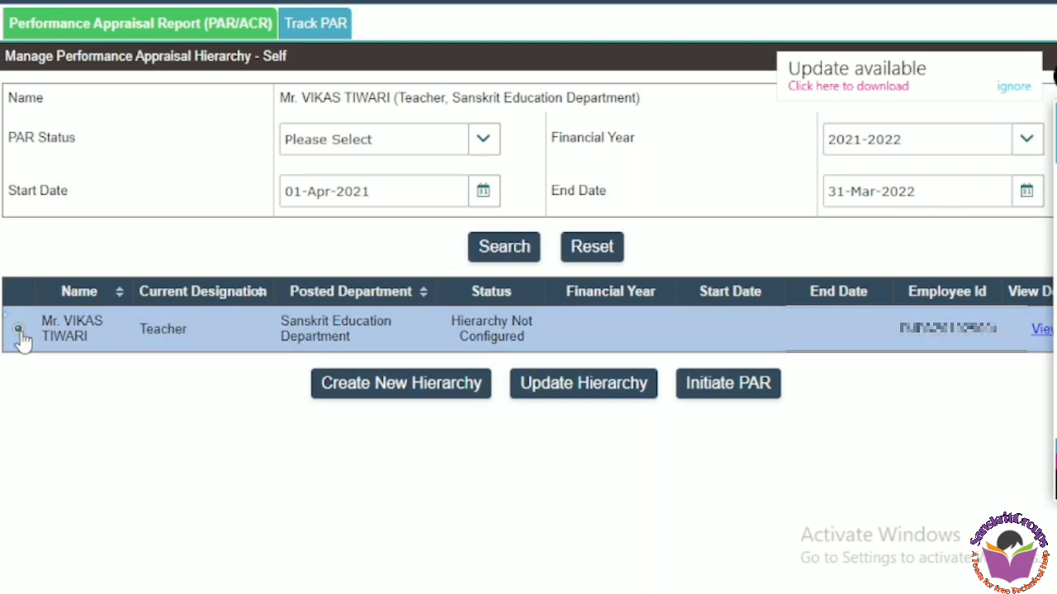
{"action": "left_click", "coordinate": [520, 252]}
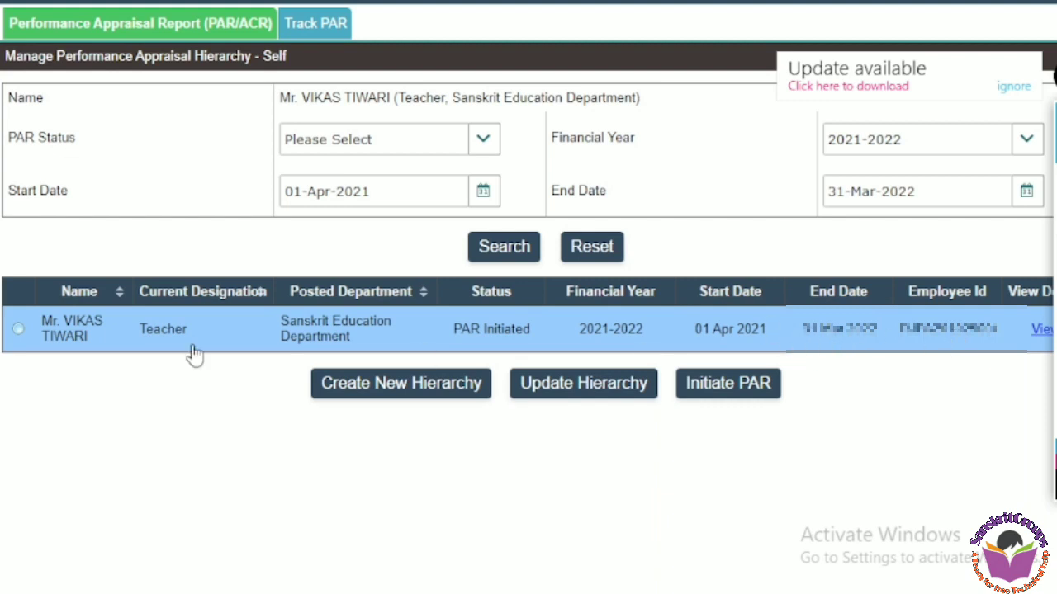
Try to initiate the PAR for the selected employee and close the alert
{"action": "left_click", "coordinate": [17, 329]}
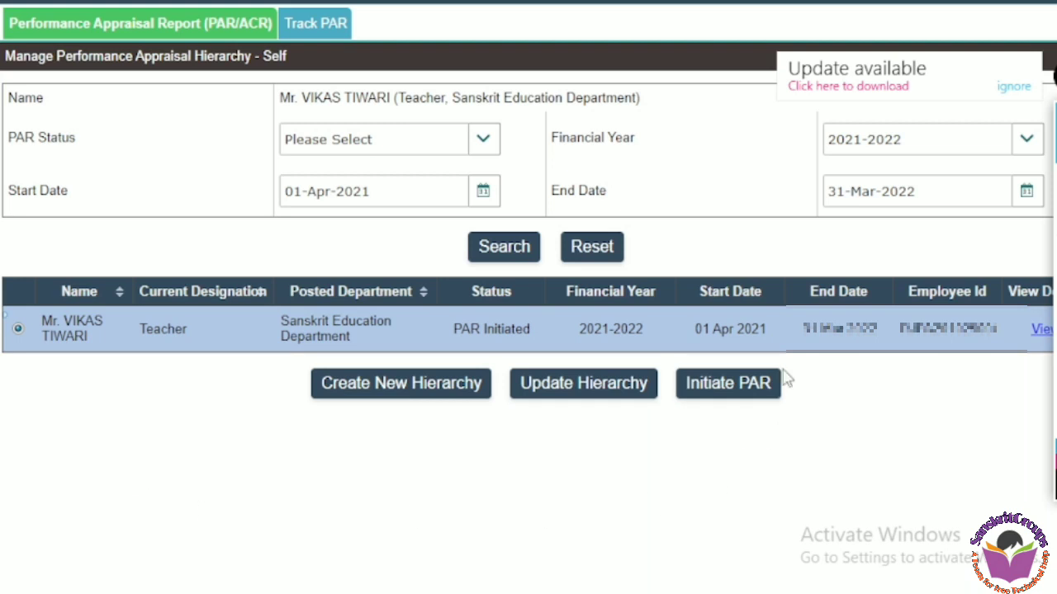
{"action": "left_click", "coordinate": [718, 393]}
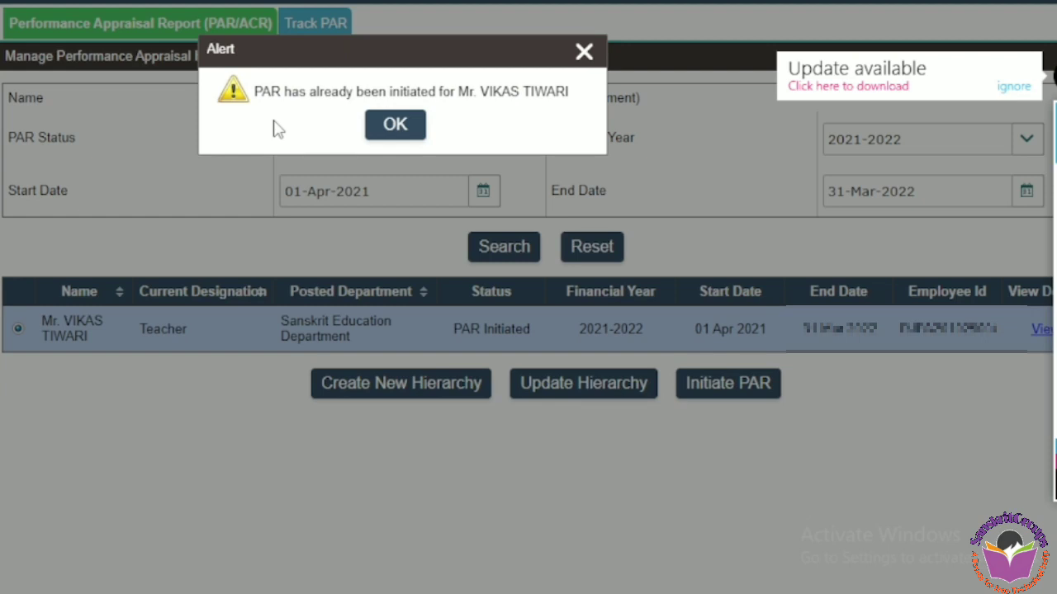
{"action": "left_click", "coordinate": [395, 125]}
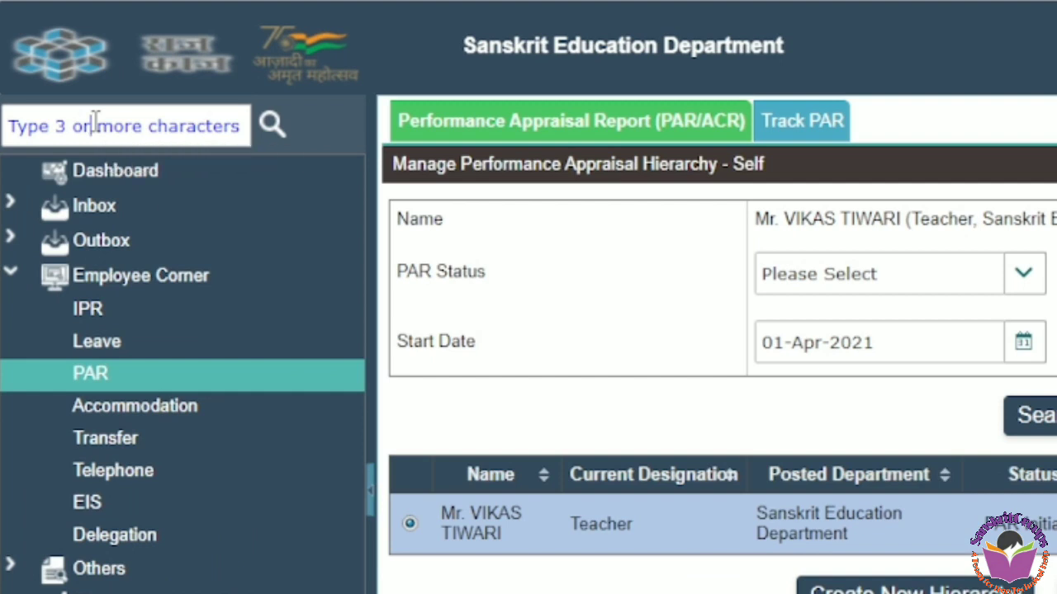
Search the menu for "work" and open Group Worklist (PAR)
{"action": "left_click", "coordinate": [96, 121]}
{"action": "type", "text": "w"}
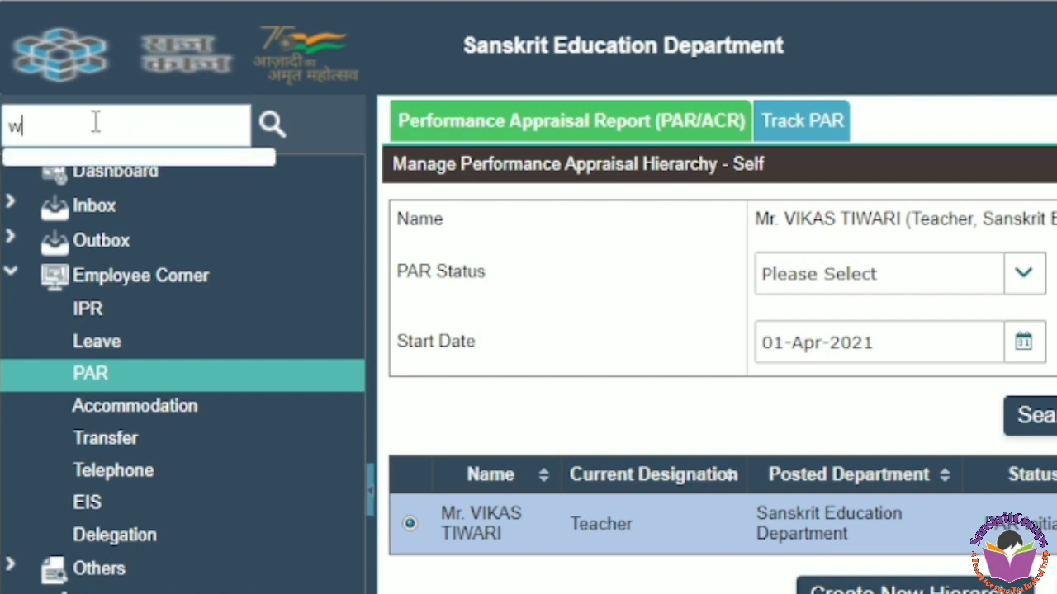
{"action": "type", "text": "or"}
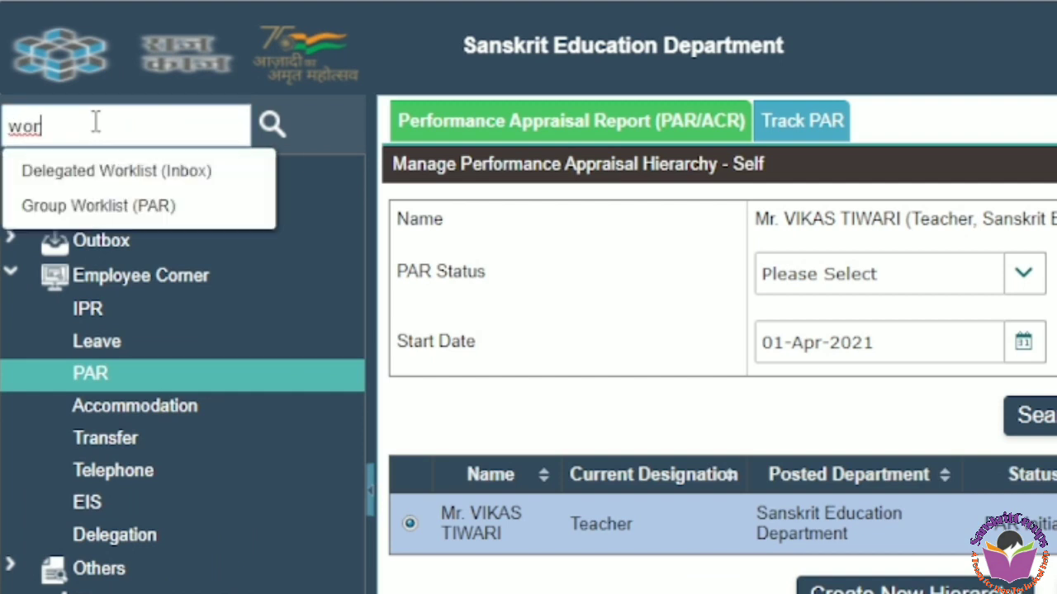
{"action": "type", "text": "k"}
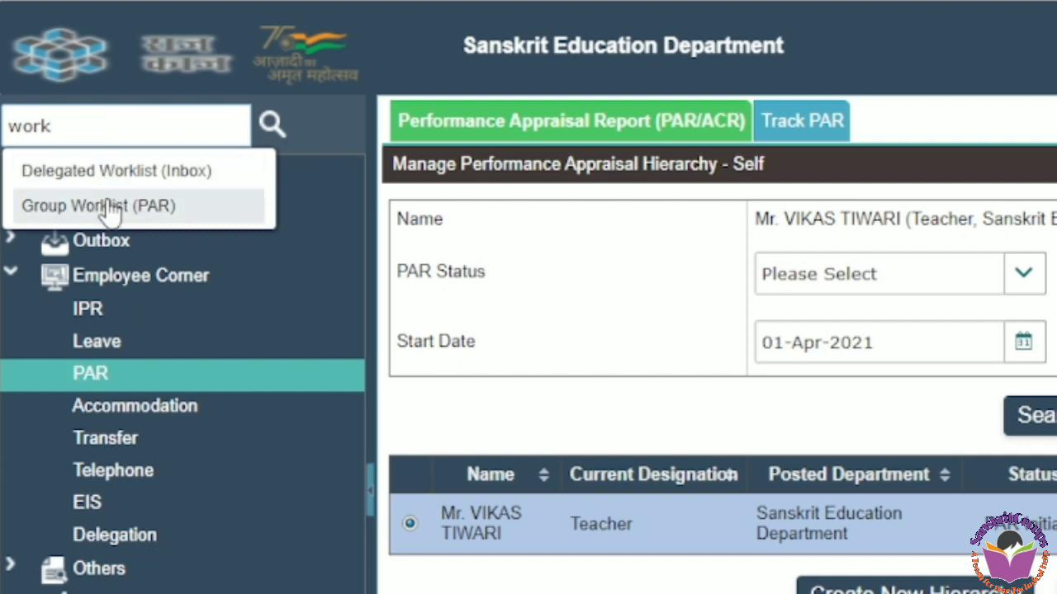
{"action": "left_click", "coordinate": [178, 206]}
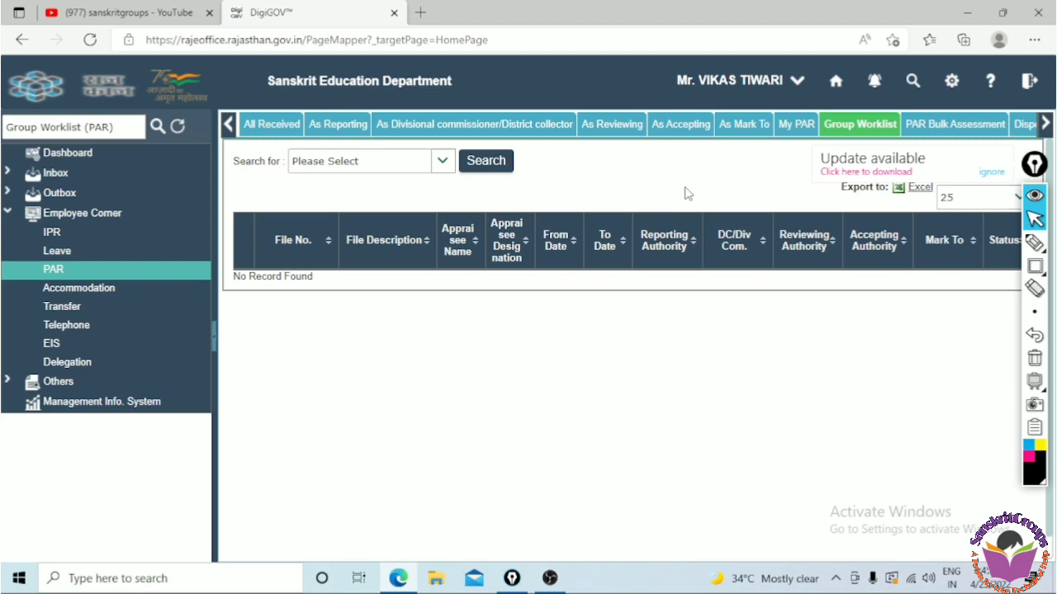
{"action": "mouse_move", "coordinate": [1027, 266]}
{"action": "left_click", "coordinate": [1034, 242]}
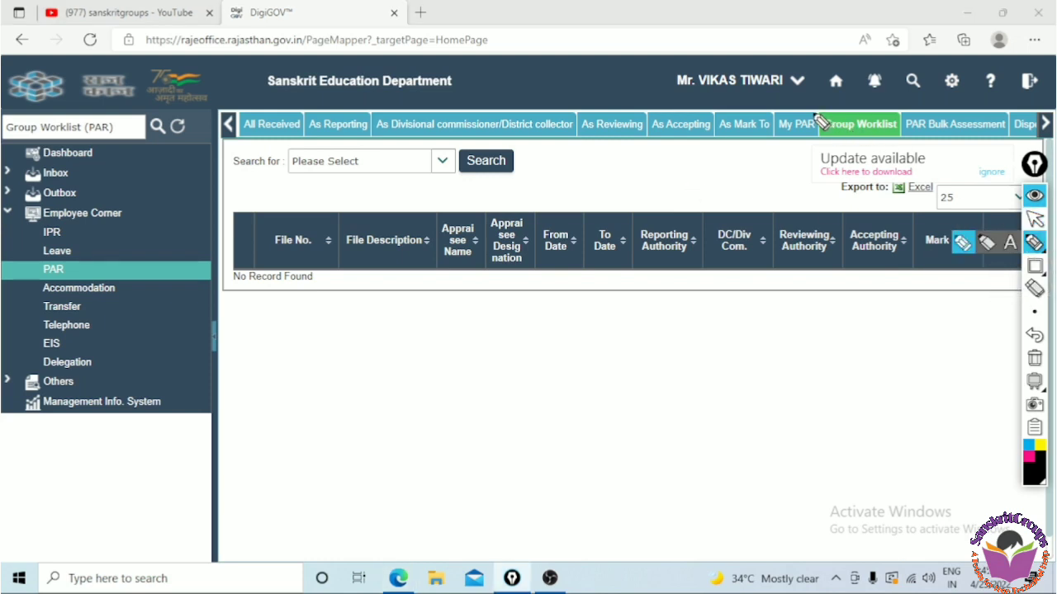
{"action": "mouse_move", "coordinate": [791, 114]}
{"action": "left_mouse_down"}
{"action": "mouse_move", "coordinate": [771, 132]}
{"action": "mouse_move", "coordinate": [804, 142]}
{"action": "mouse_move", "coordinate": [822, 122]}
{"action": "left_mouse_up"}
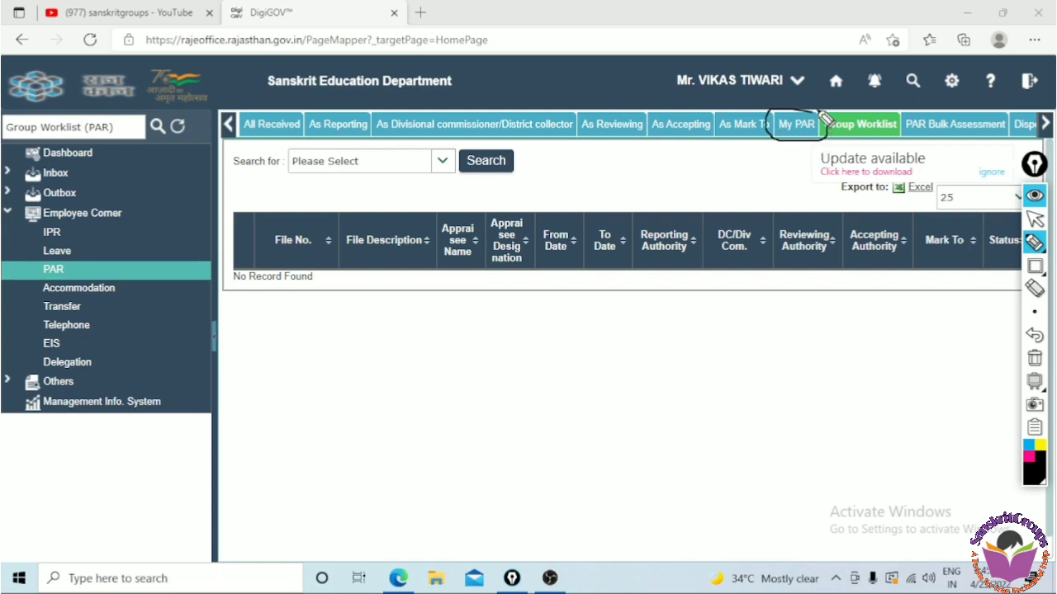
{"action": "left_click", "coordinate": [1037, 363]}
{"action": "left_click", "coordinate": [1035, 219]}
Switch to the My PAR list and select the 2021-2022 PAR file
{"action": "left_click", "coordinate": [796, 124]}
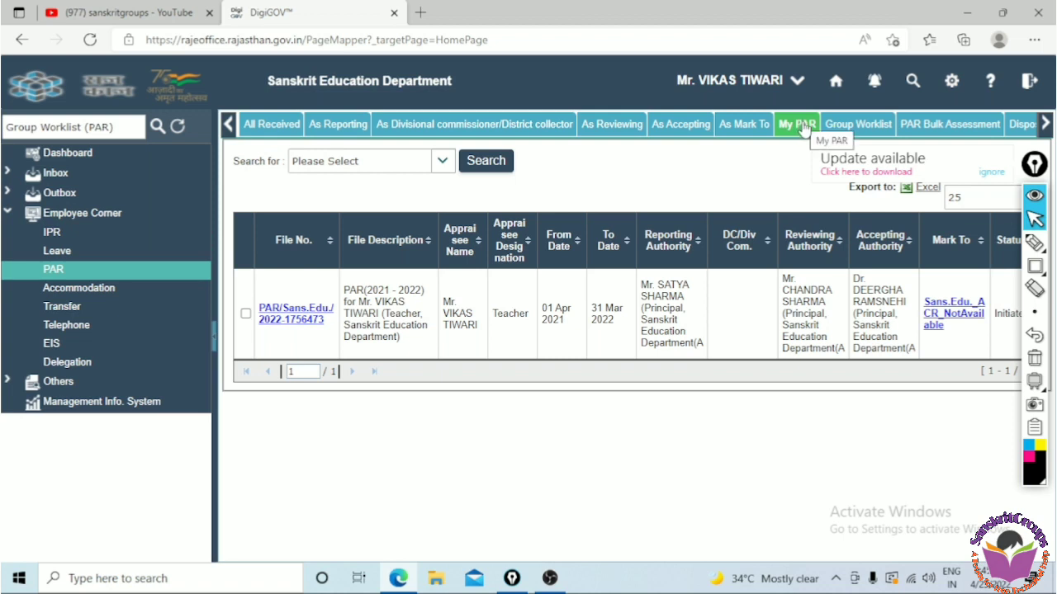
{"action": "left_click", "coordinate": [245, 314]}
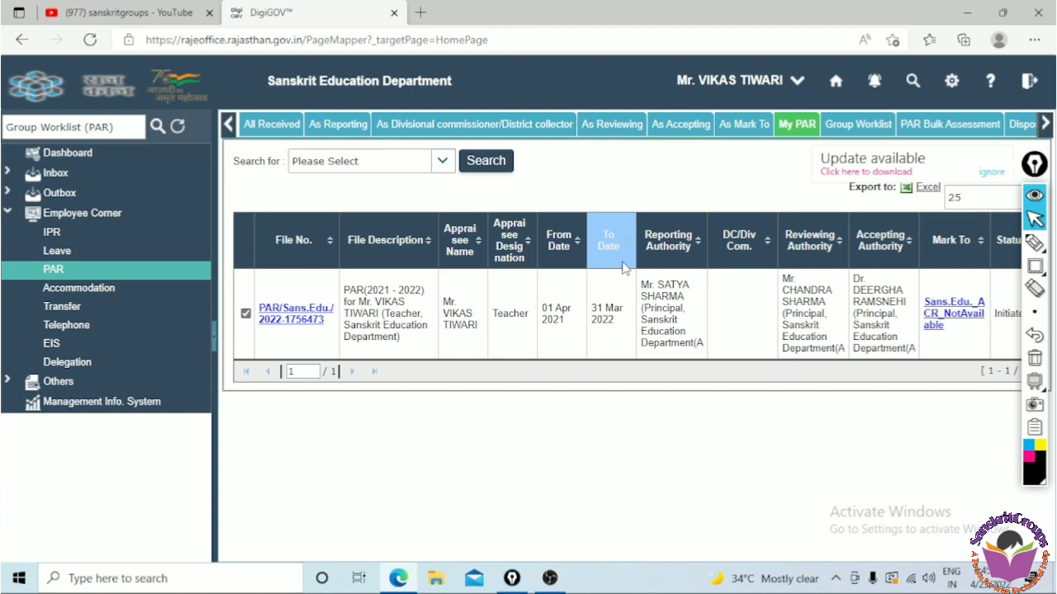
{"action": "left_click", "coordinate": [733, 258]}
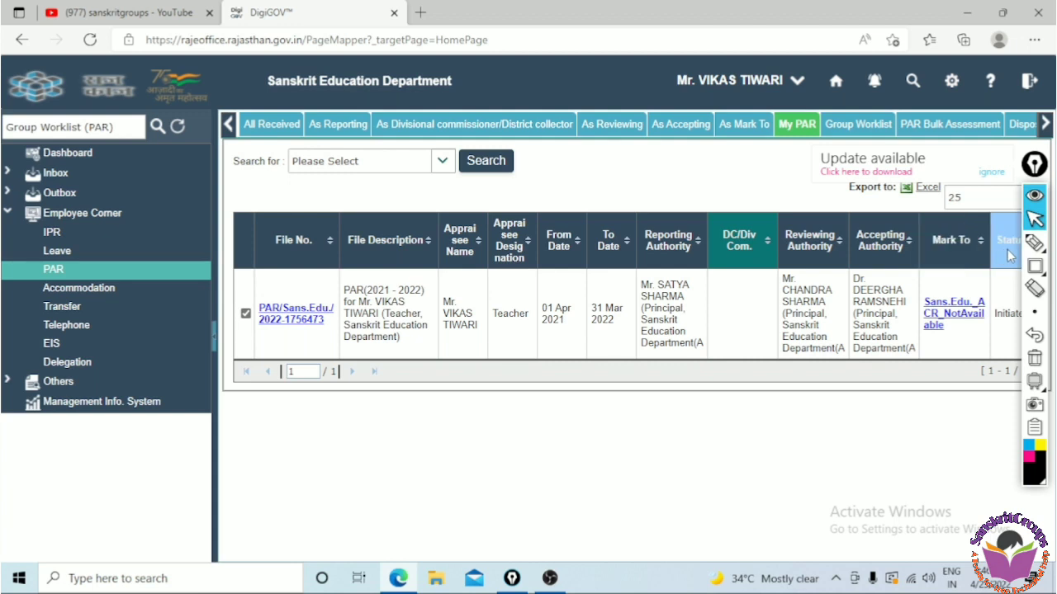
Open the PAR file, check its Summary and return to the Basic Info section
{"action": "left_click", "coordinate": [287, 317]}
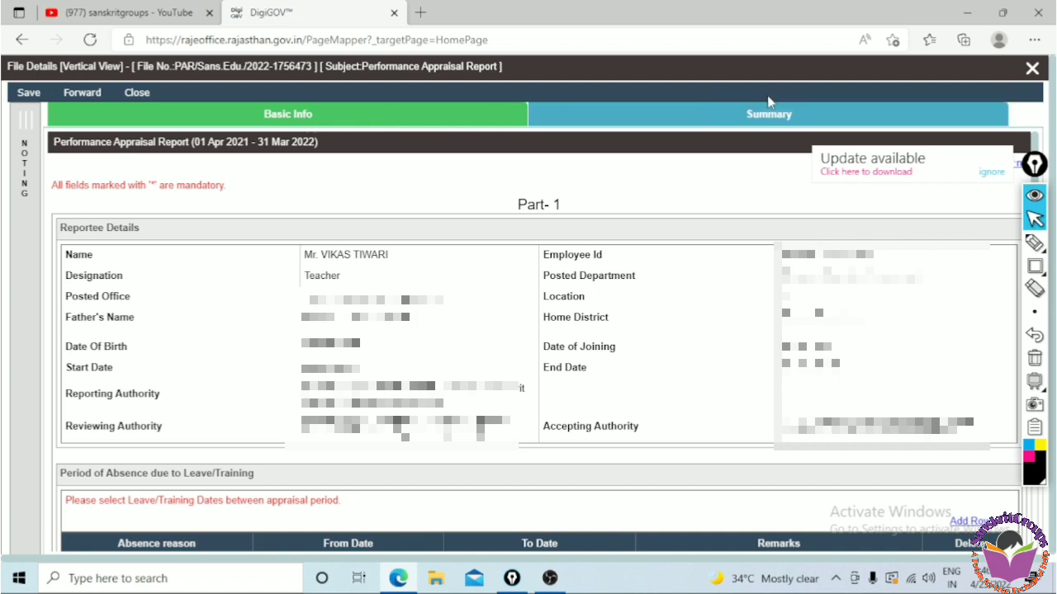
{"action": "left_click", "coordinate": [766, 122]}
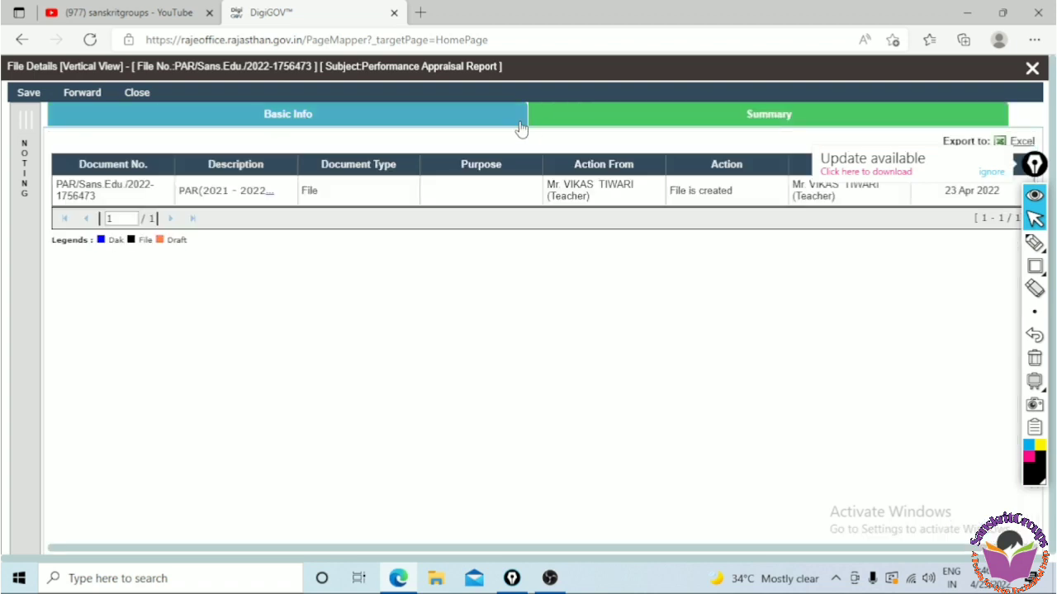
{"action": "left_click", "coordinate": [400, 111]}
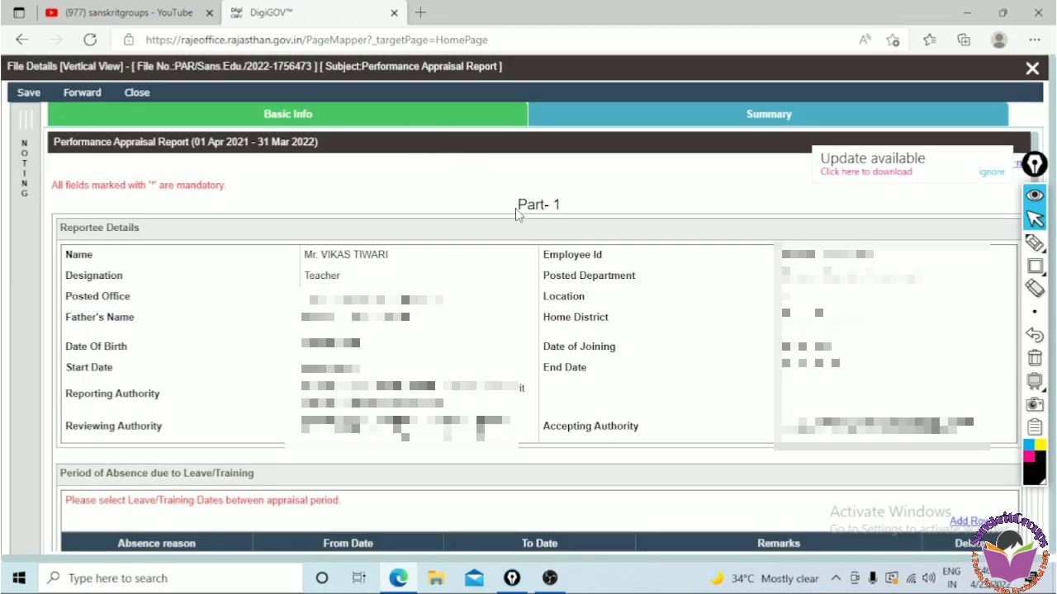
Review the Part-1 reportee details and scroll through the rest of the Basic Info form
{"action": "left_click_drag", "start_coordinate": [517, 206], "coordinate": [566, 213]}
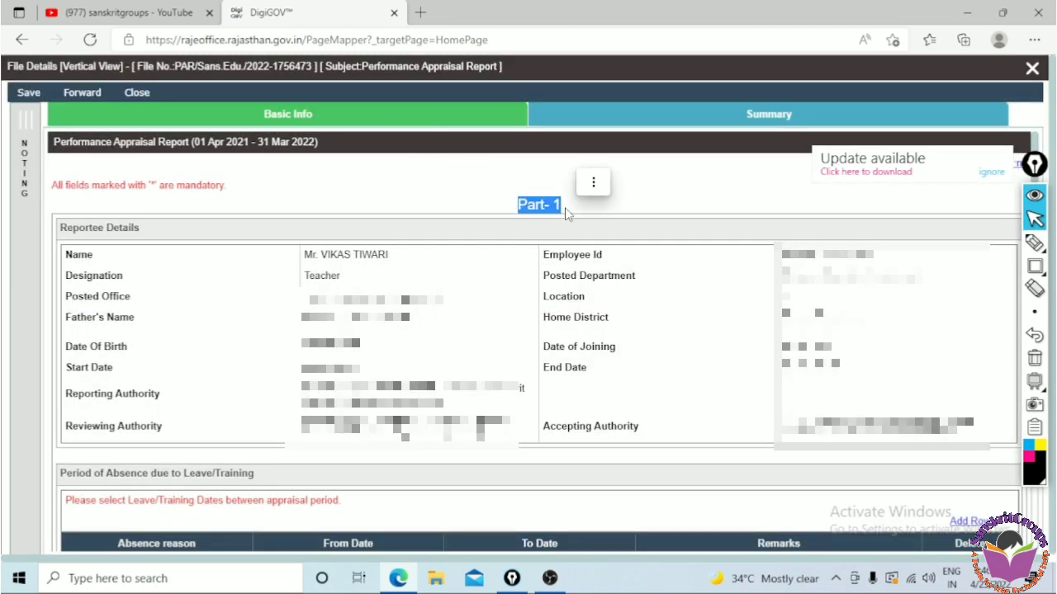
{"action": "left_click", "coordinate": [110, 241]}
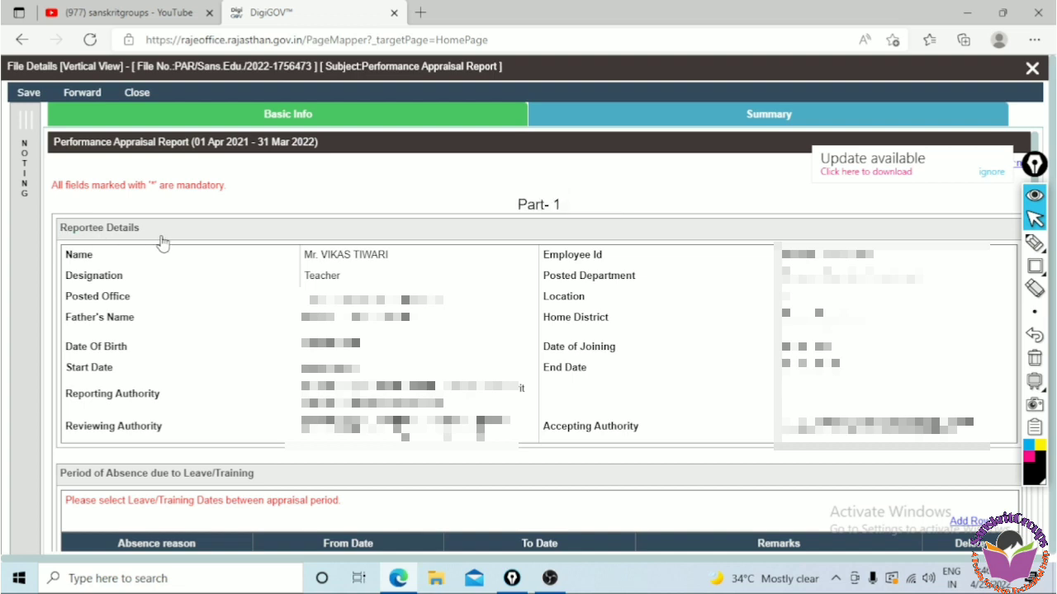
{"action": "triple_click", "coordinate": [158, 238]}
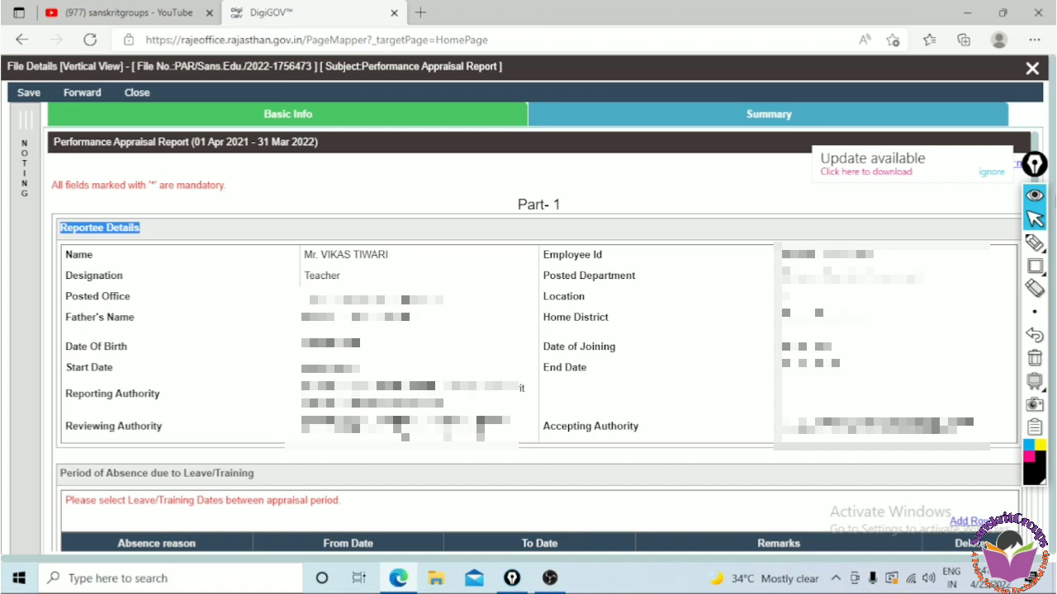
{"action": "left_click", "coordinate": [1035, 244]}
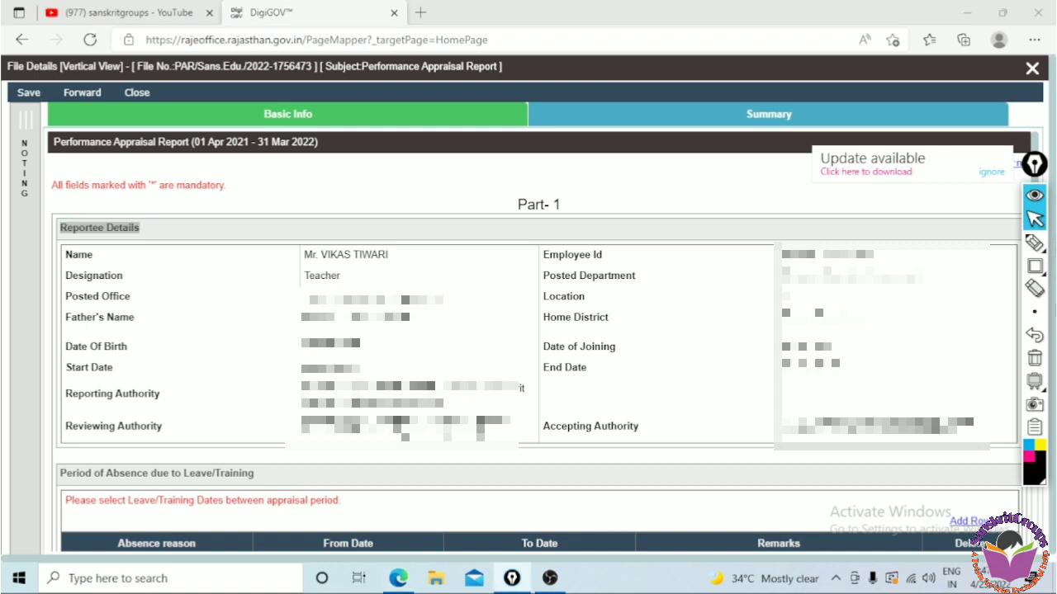
{"action": "scroll", "coordinate": [1038, 517], "scroll_direction": "down", "scroll_amount": 5}
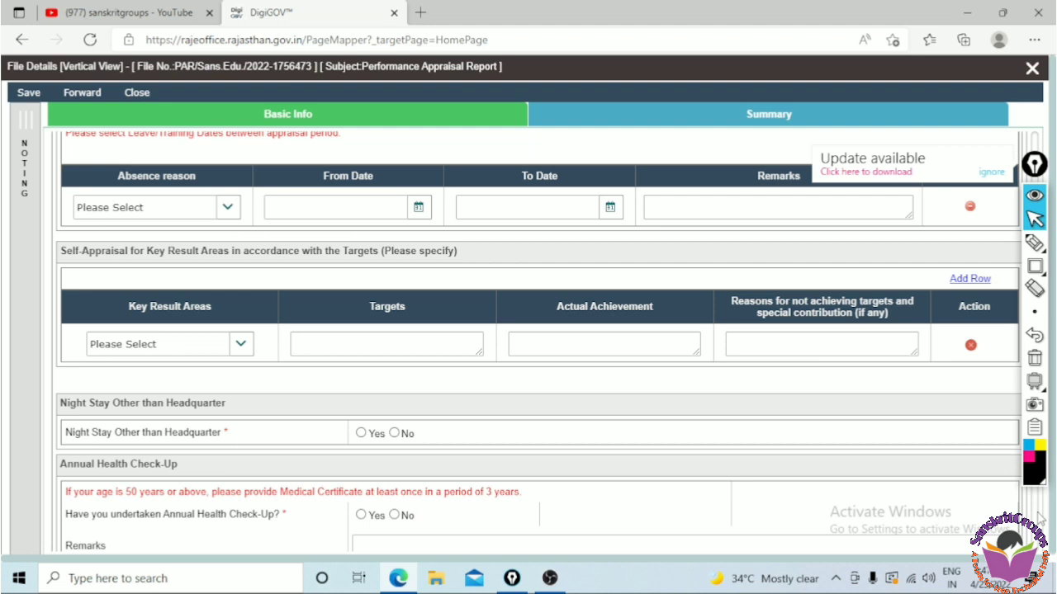
{"action": "left_click_drag", "start_coordinate": [1034, 163], "coordinate": [1014, 158]}
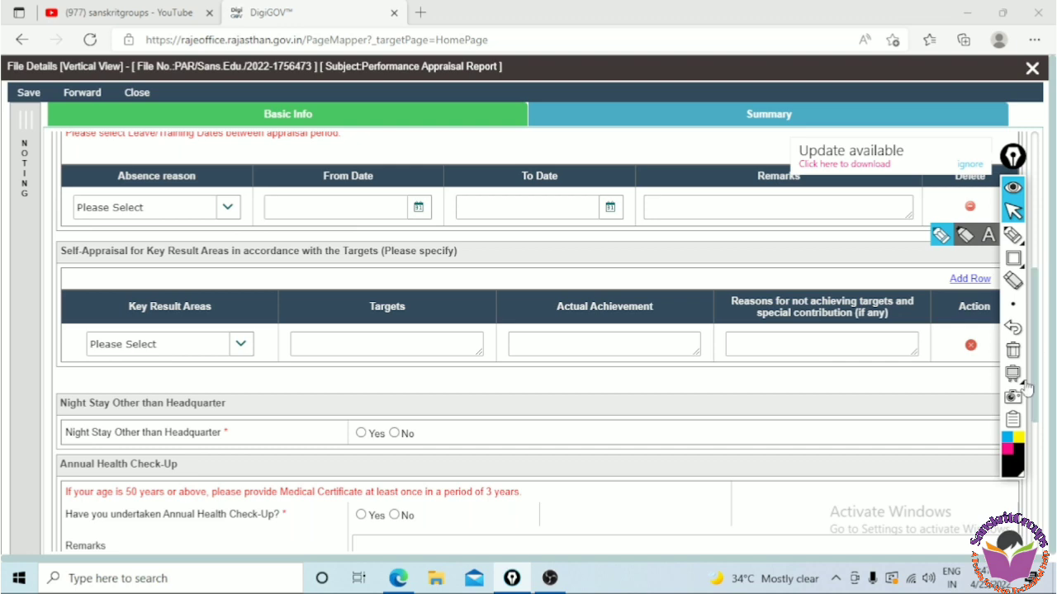
{"action": "scroll", "coordinate": [1036, 492], "scroll_direction": "down", "scroll_amount": 5}
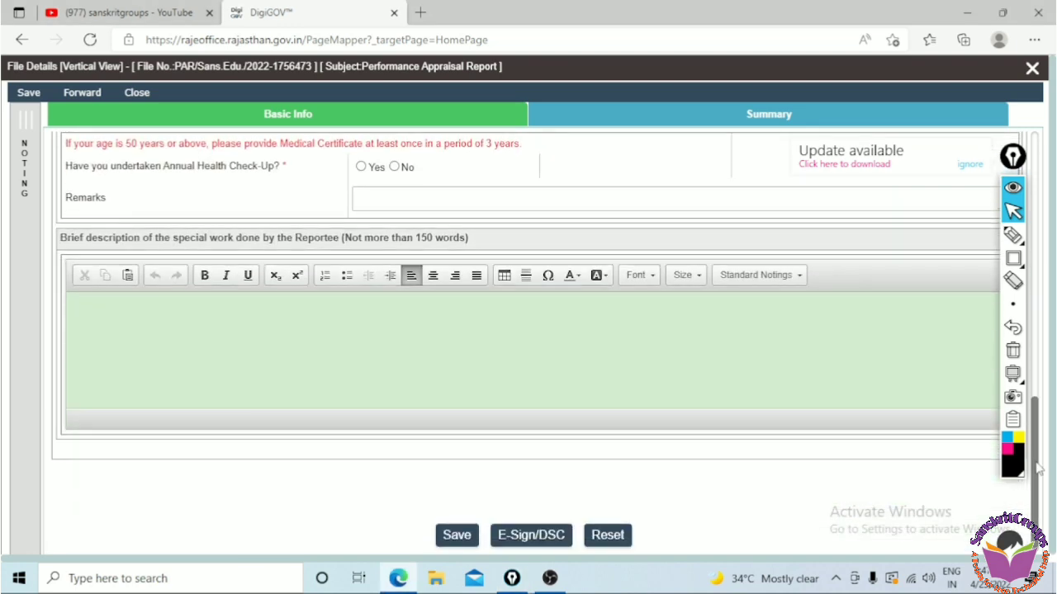
{"action": "left_click_drag", "start_coordinate": [1037, 468], "coordinate": [1043, 321]}
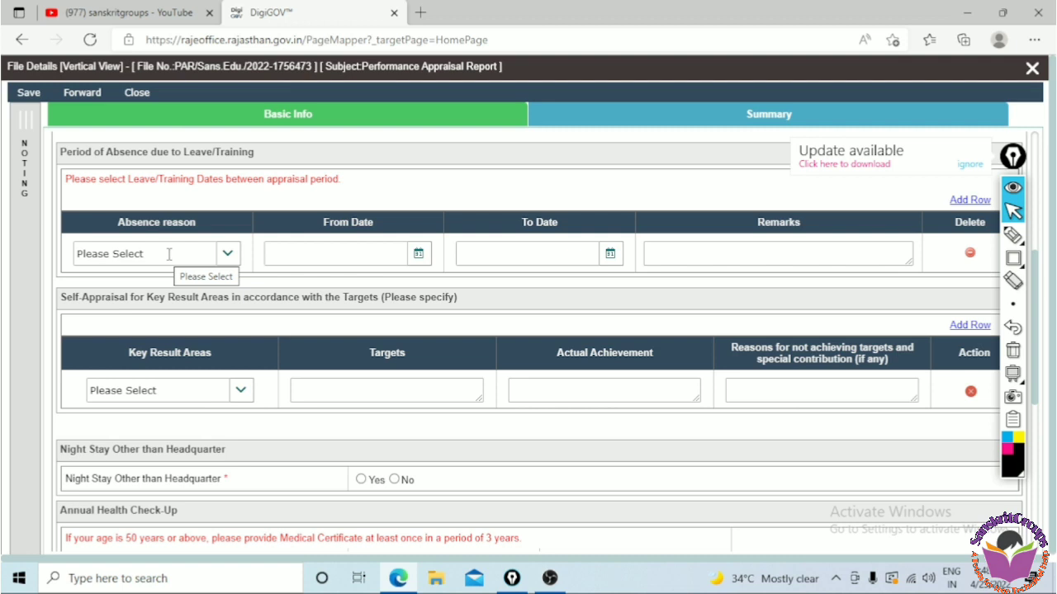
{"action": "left_click", "coordinate": [227, 255]}
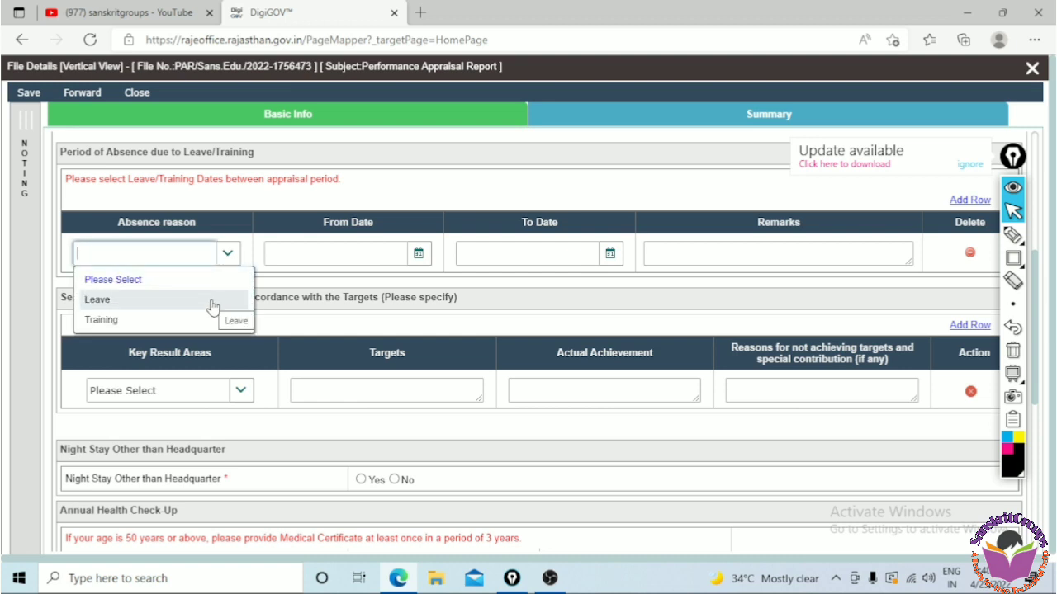
{"action": "left_click", "coordinate": [265, 207]}
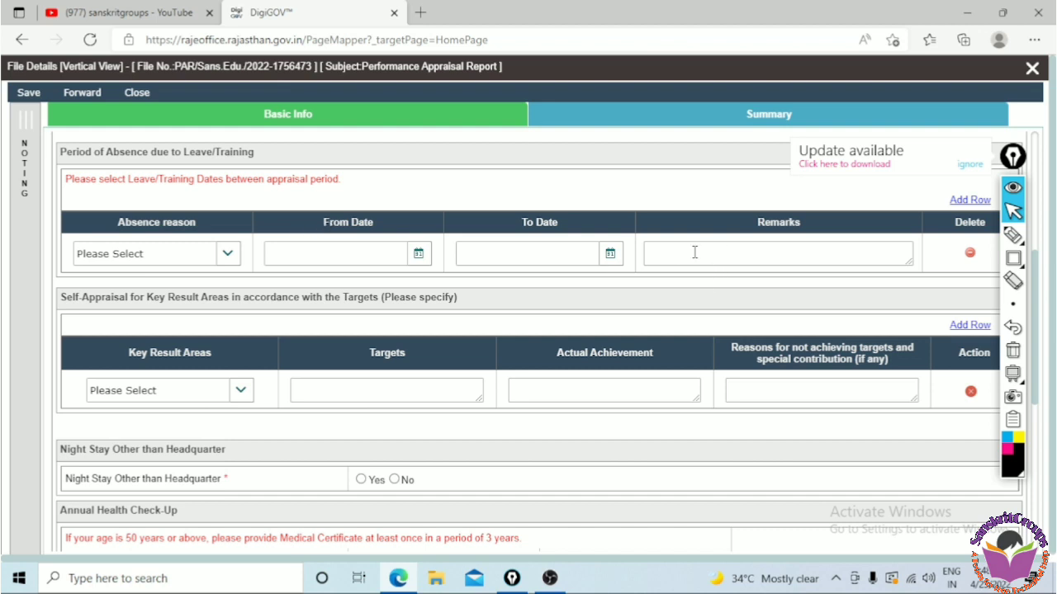
{"action": "left_click", "coordinate": [749, 253]}
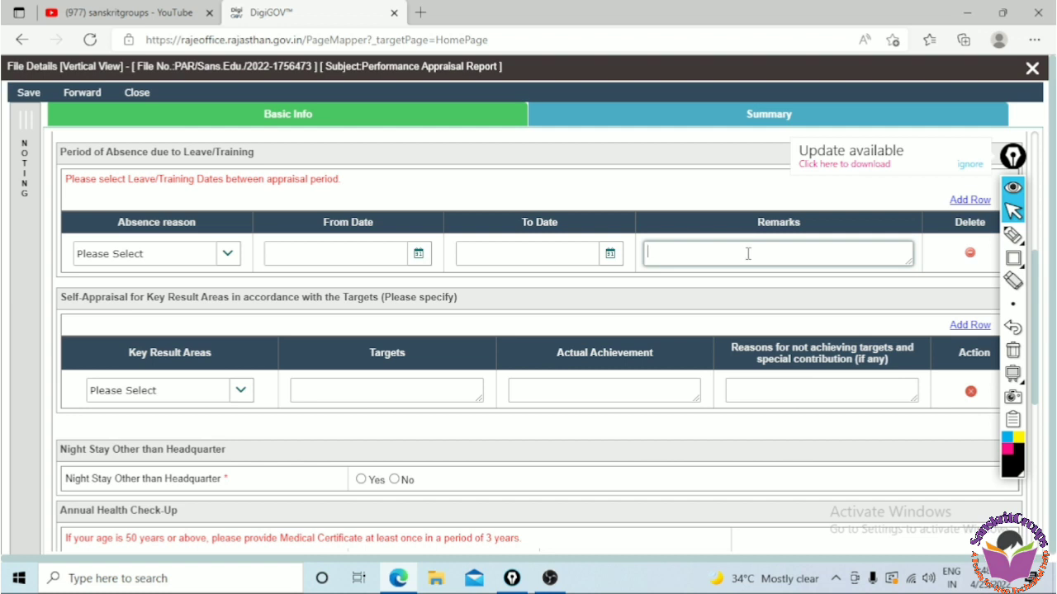
{"action": "left_click", "coordinate": [66, 311]}
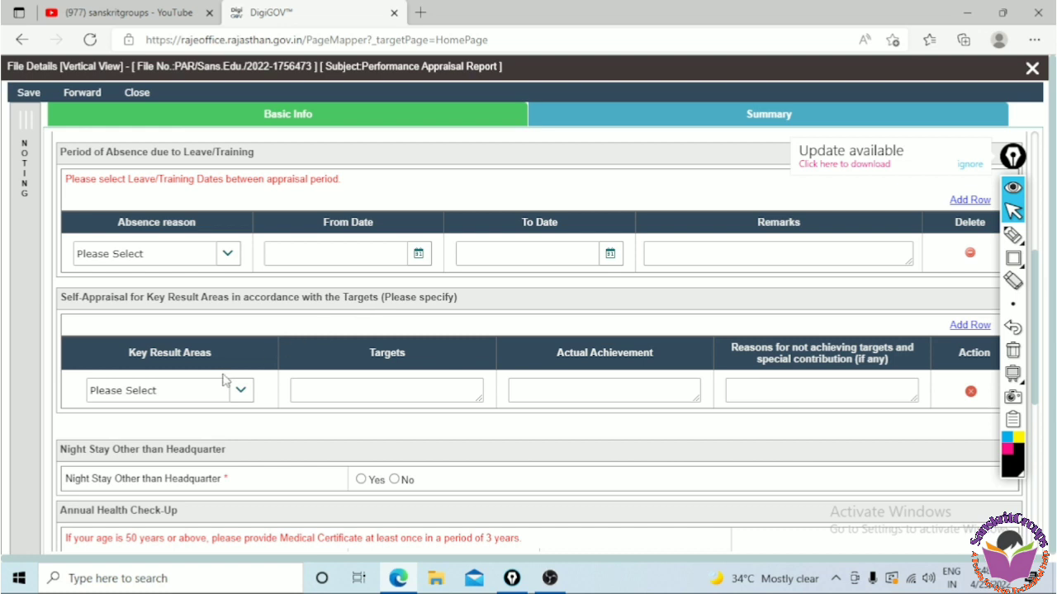
Fill the first key result area row with Physical Targets, target 100, actual achievement 100 and reason "very good"
{"action": "left_click", "coordinate": [243, 393]}
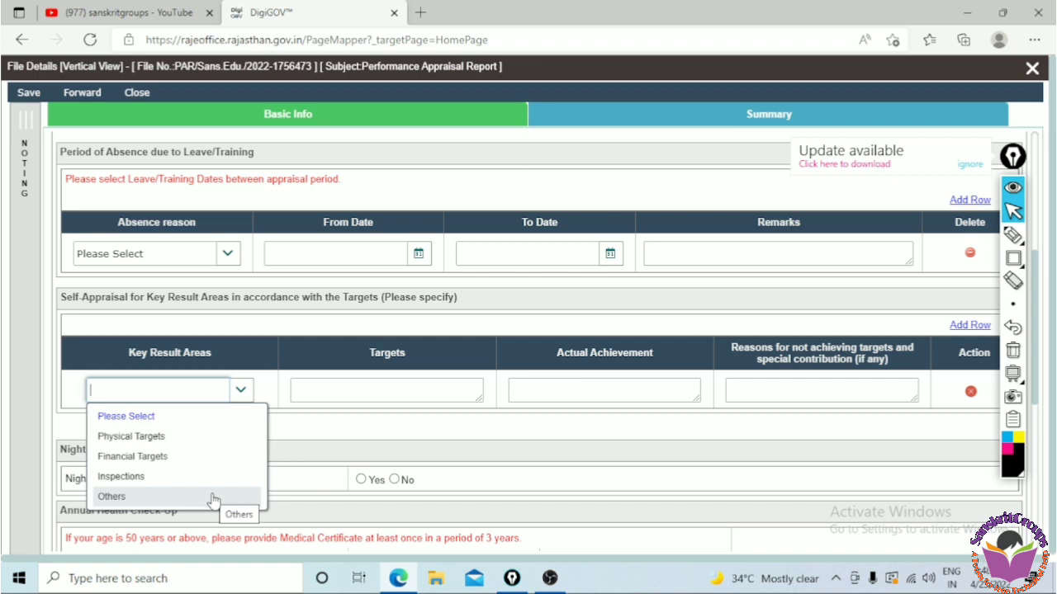
{"action": "left_click", "coordinate": [212, 447]}
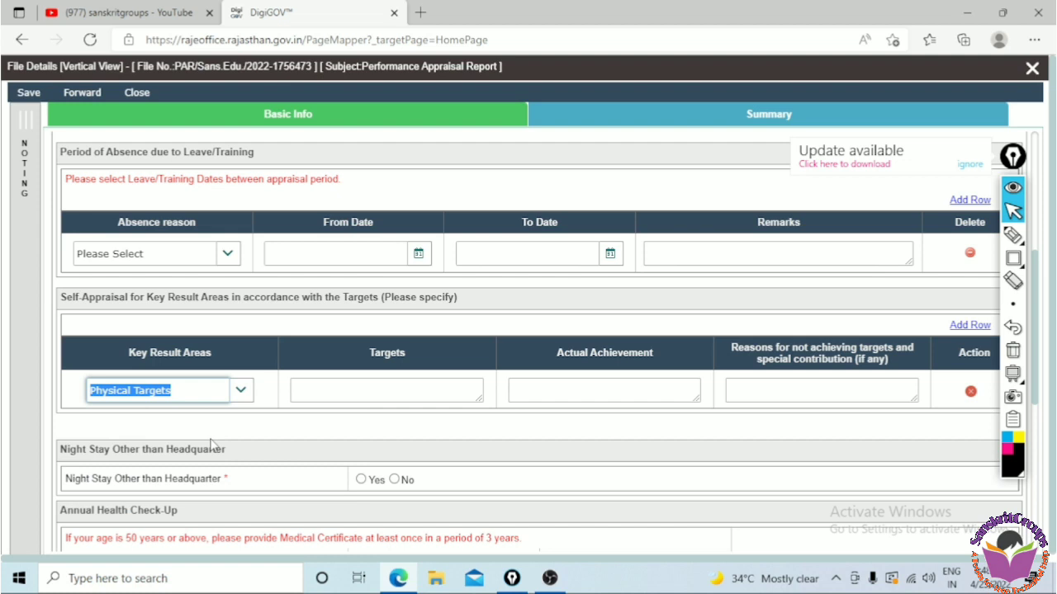
{"action": "left_click", "coordinate": [368, 388]}
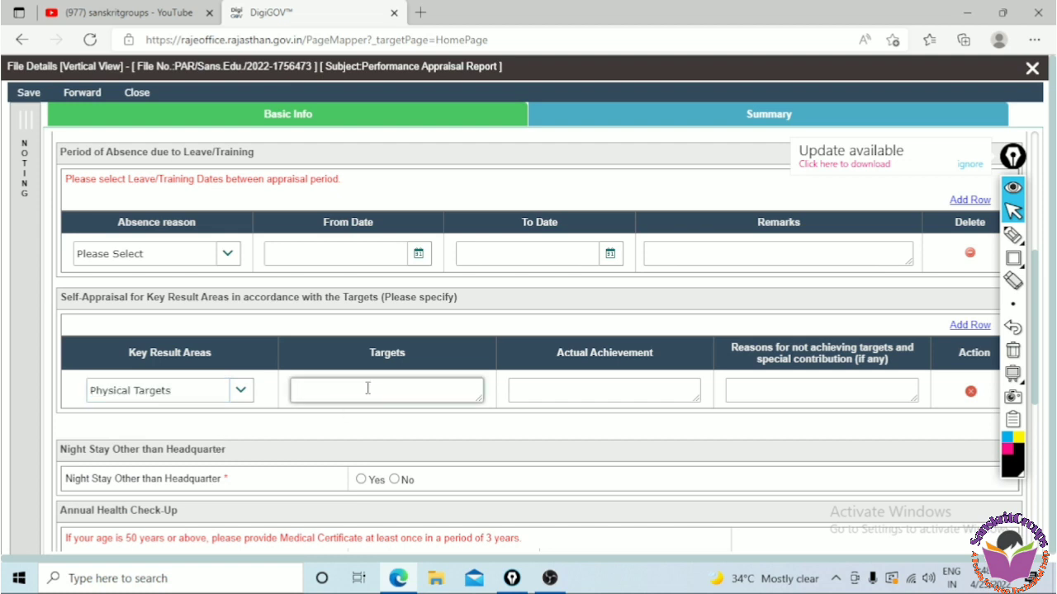
{"action": "type", "text": "100"}
{"action": "left_click", "coordinate": [604, 394]}
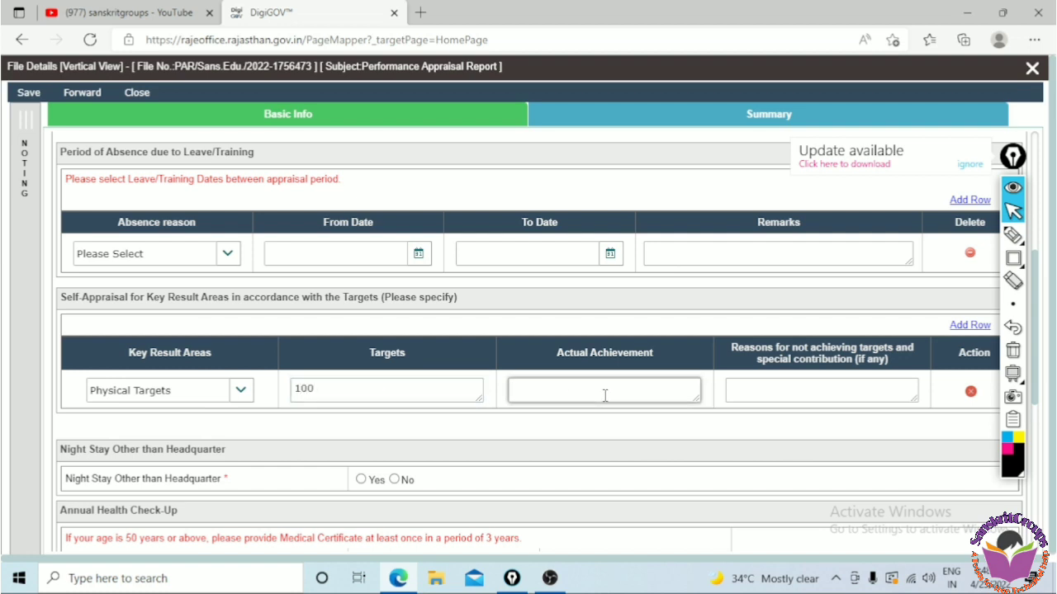
{"action": "type", "text": "100"}
{"action": "left_click", "coordinate": [785, 397]}
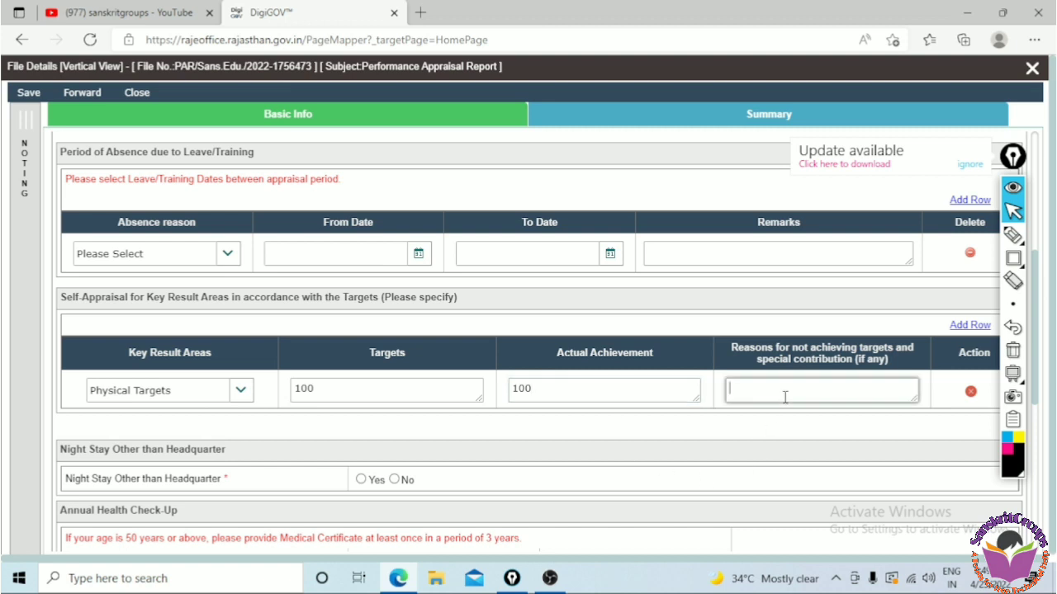
{"action": "type", "text": "very good"}
{"action": "left_click", "coordinate": [791, 424]}
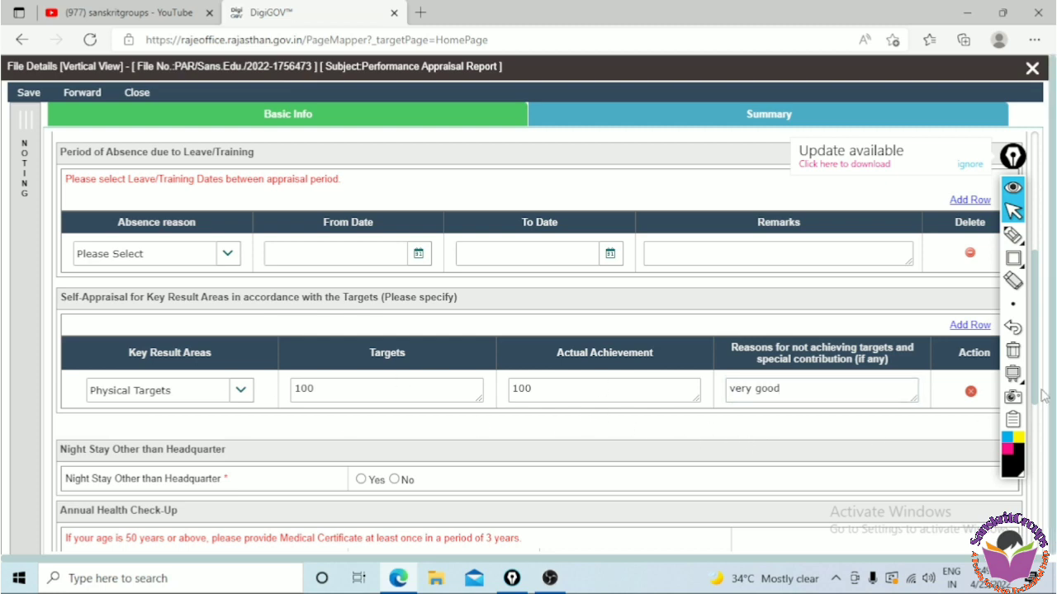
Add a second key result area row and set it to Financial Targets
{"action": "scroll", "coordinate": [1044, 397], "scroll_direction": "down", "scroll_amount": 1}
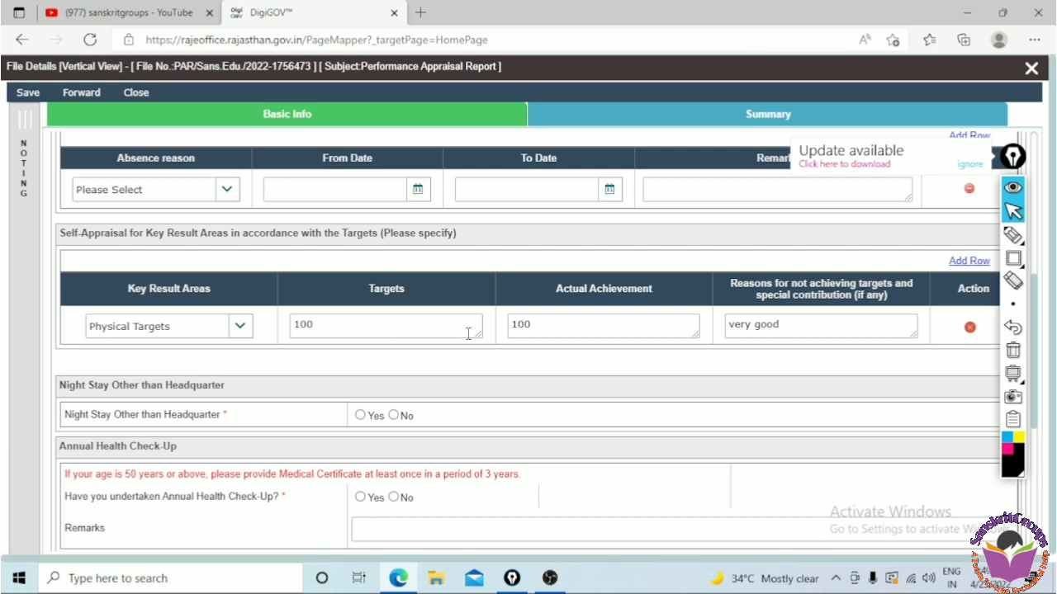
{"action": "left_click", "coordinate": [970, 262]}
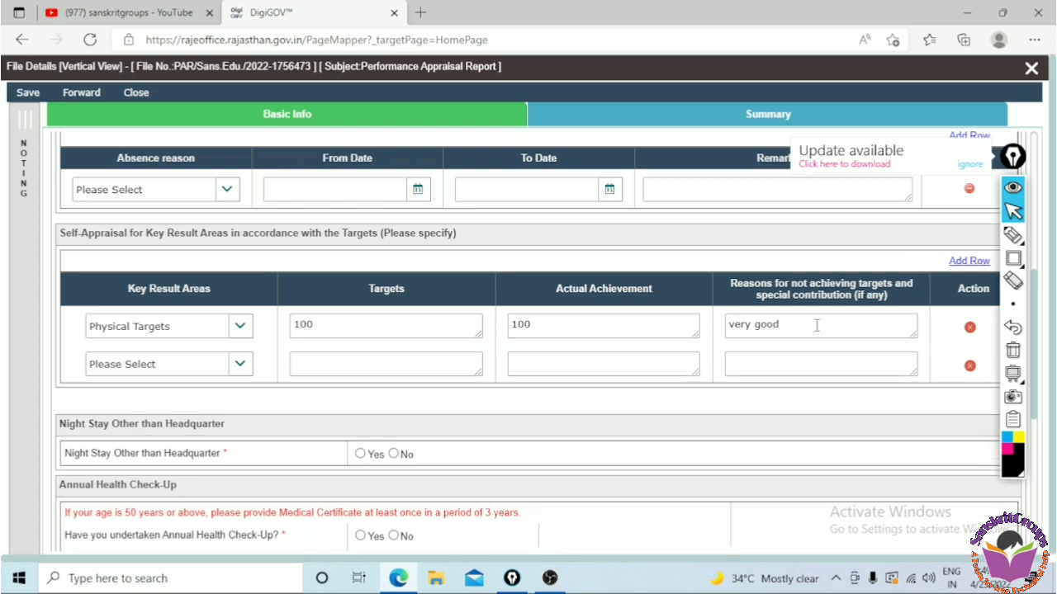
{"action": "left_click", "coordinate": [240, 366]}
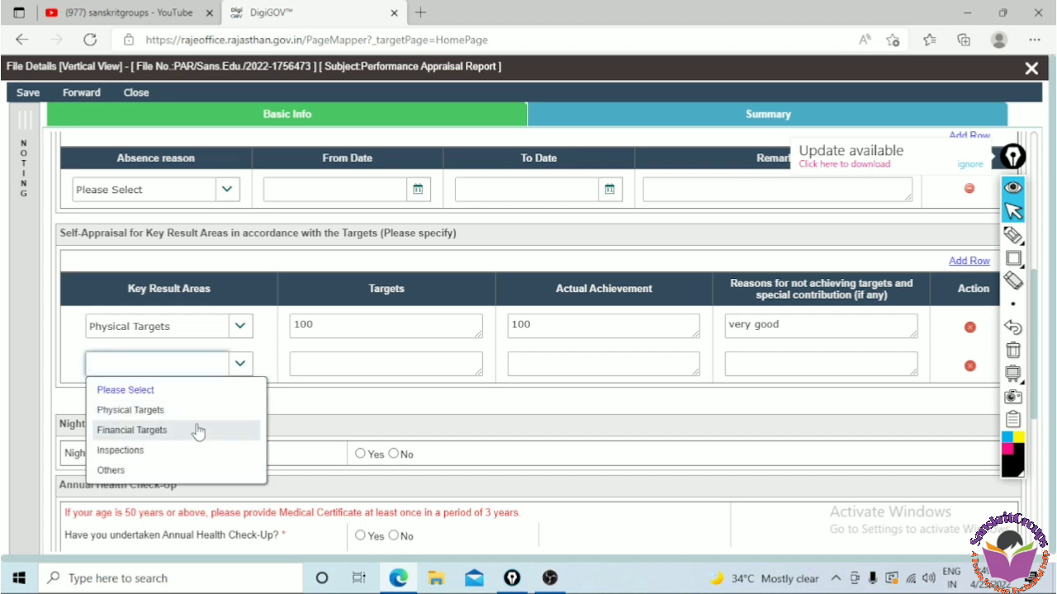
{"action": "left_click", "coordinate": [199, 429]}
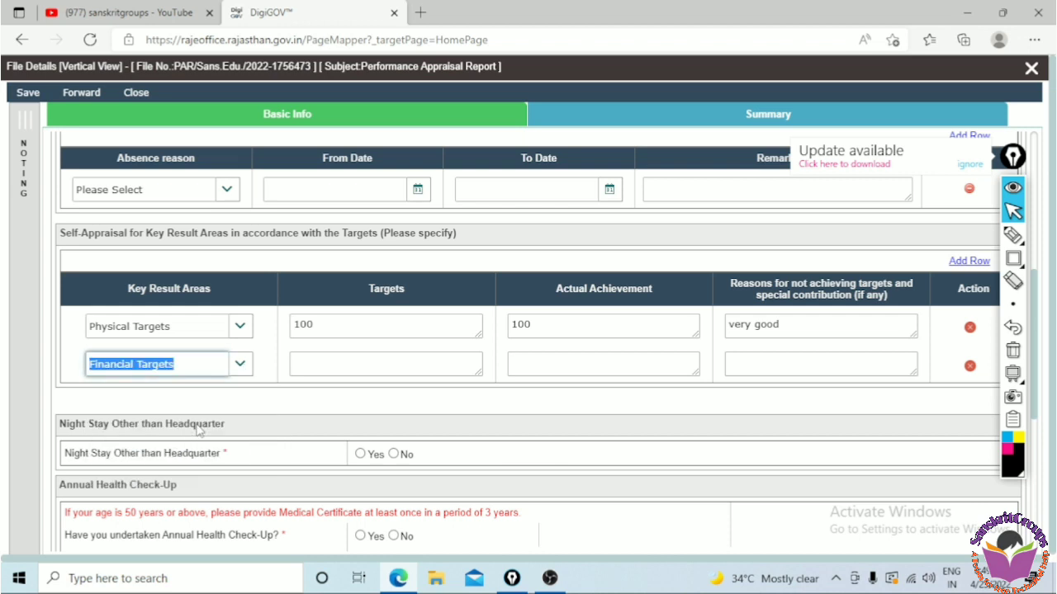
{"action": "left_click", "coordinate": [304, 364]}
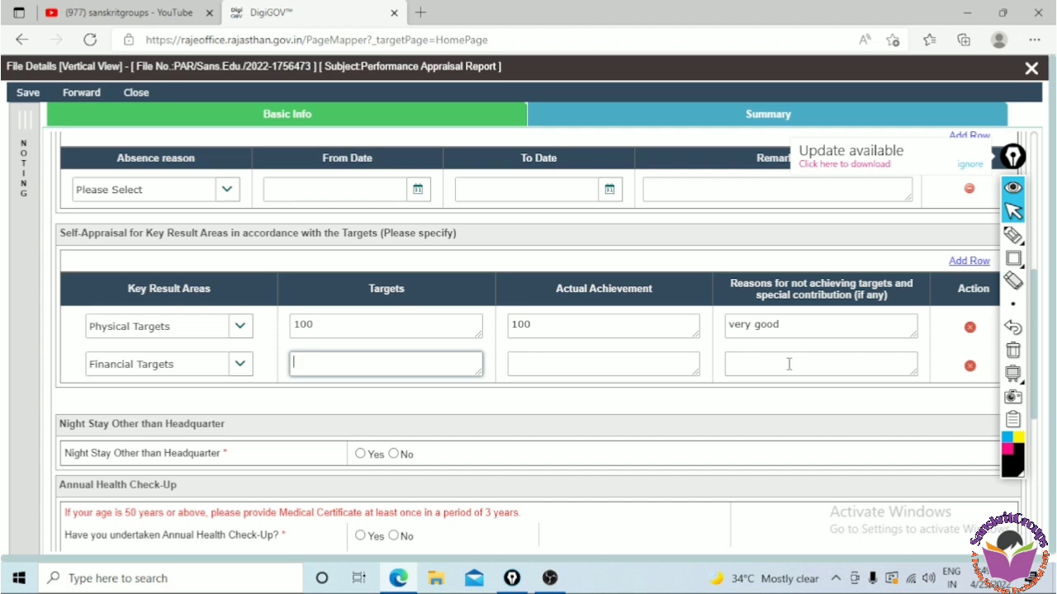
Add two more key result area rows and set them to Inspections and Others
{"action": "left_click", "coordinate": [966, 263]}
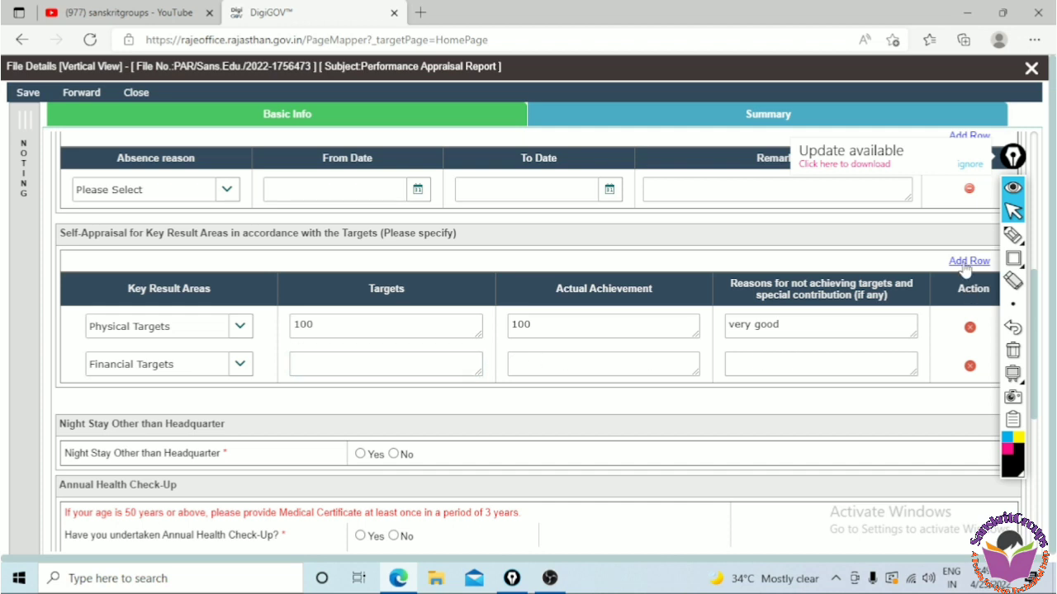
{"action": "left_click", "coordinate": [236, 403]}
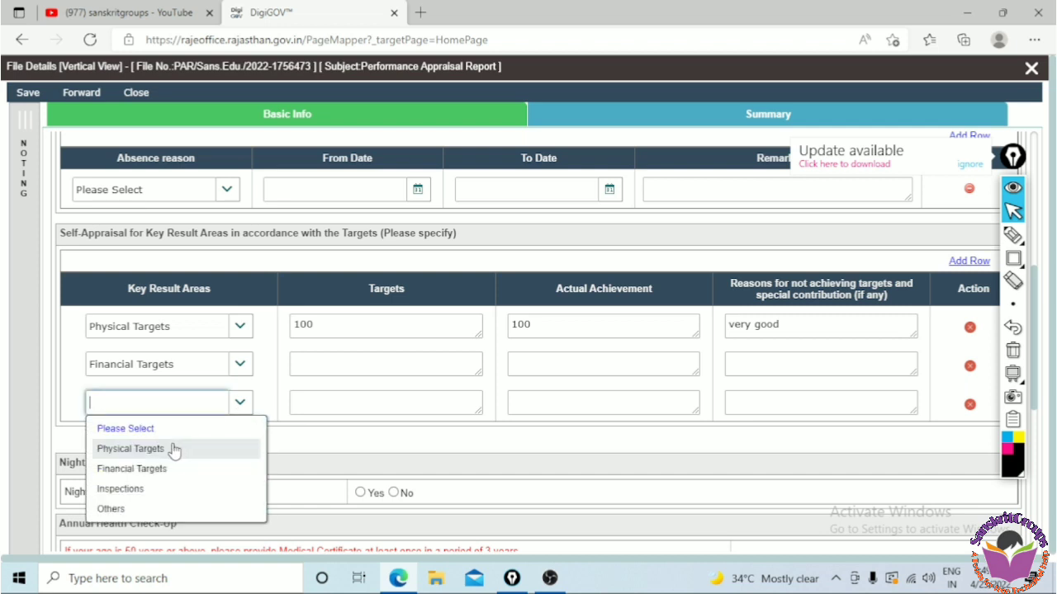
{"action": "left_click", "coordinate": [153, 488]}
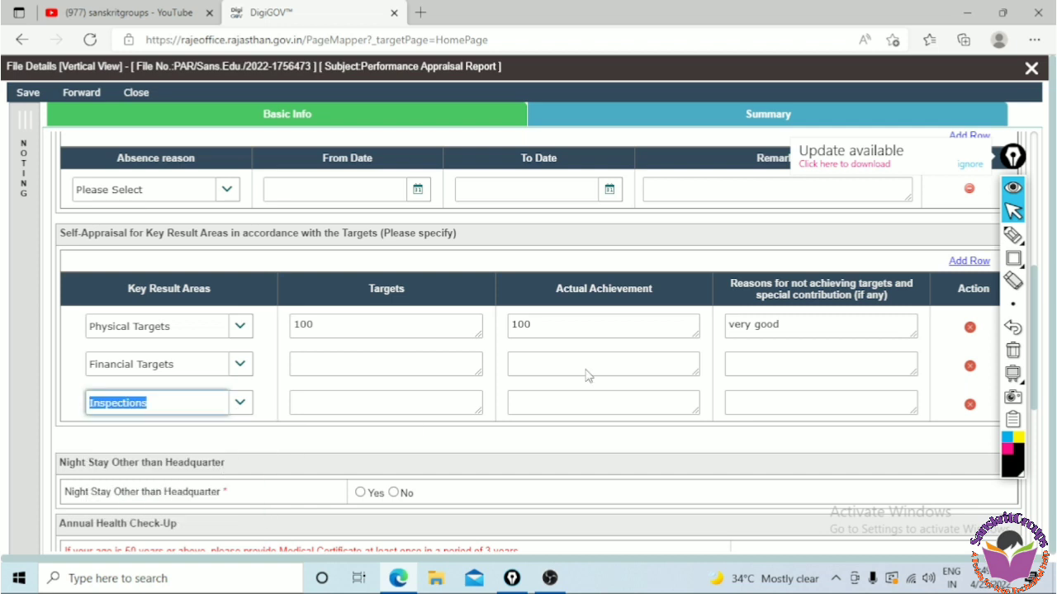
{"action": "left_click", "coordinate": [970, 262]}
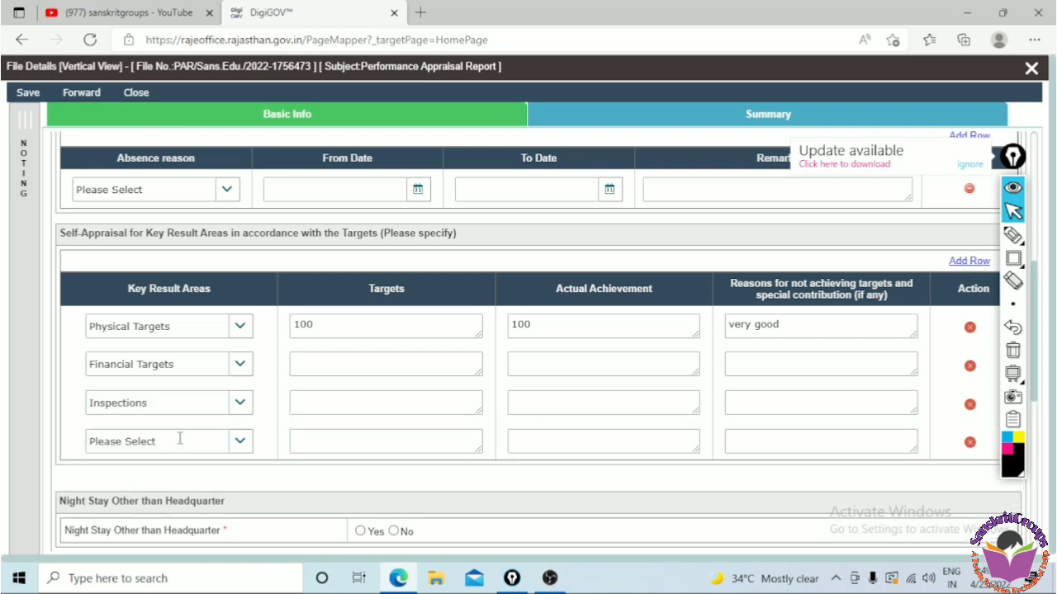
{"action": "left_click", "coordinate": [239, 446]}
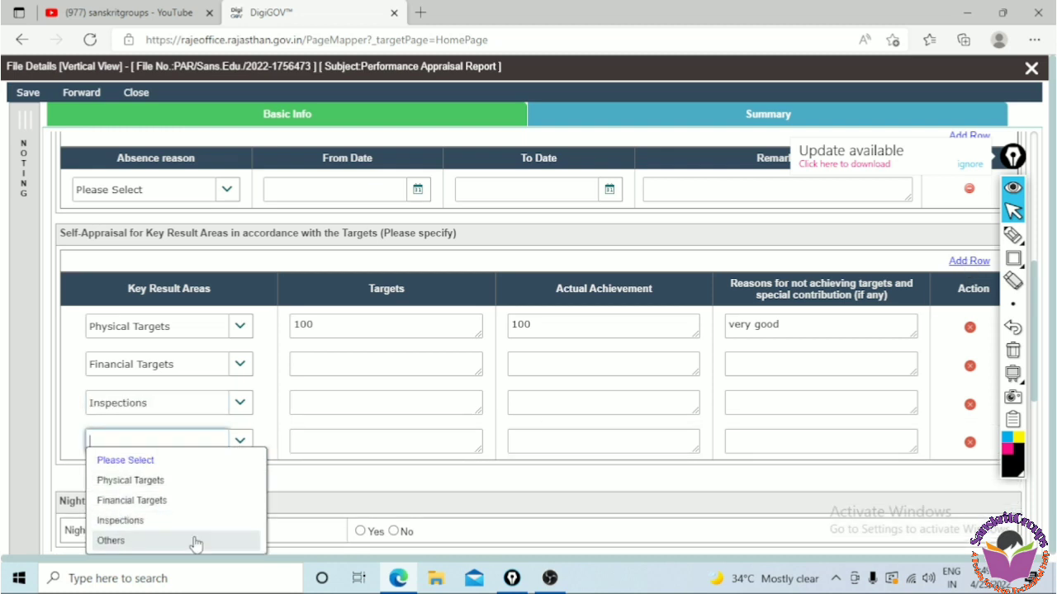
{"action": "left_click", "coordinate": [195, 541]}
{"action": "left_click", "coordinate": [389, 482]}
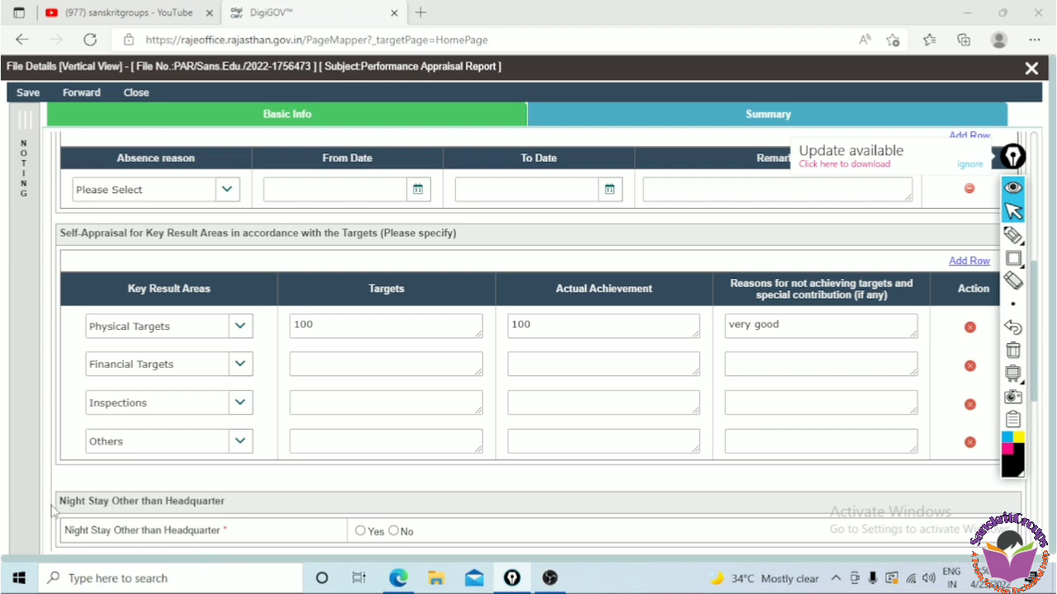
Answer No for Night Stay Other than Headquarter
{"action": "left_click_drag", "start_coordinate": [53, 508], "coordinate": [136, 509]}
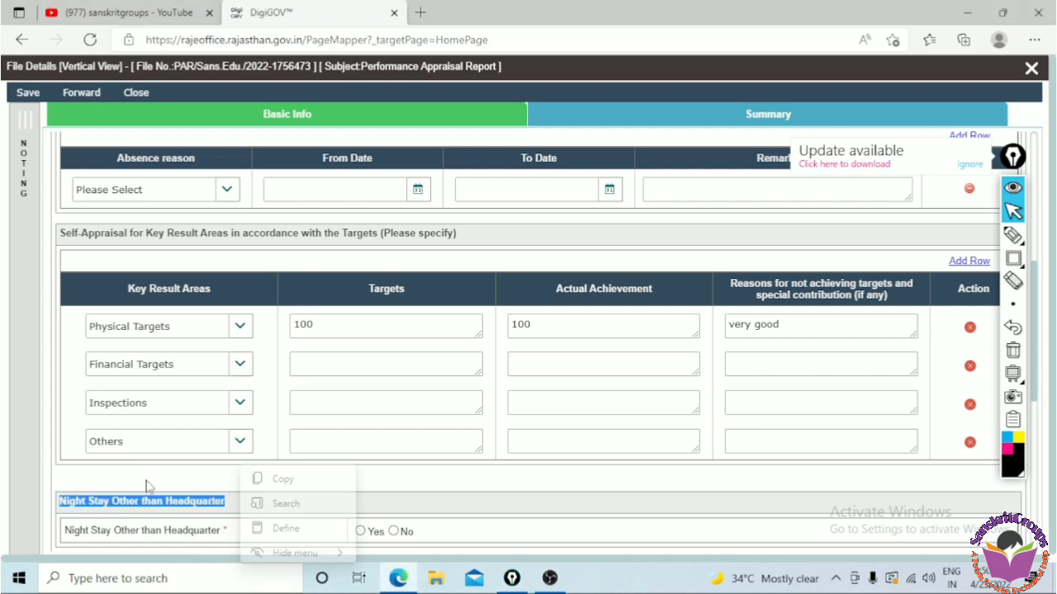
{"action": "left_click", "coordinate": [88, 488]}
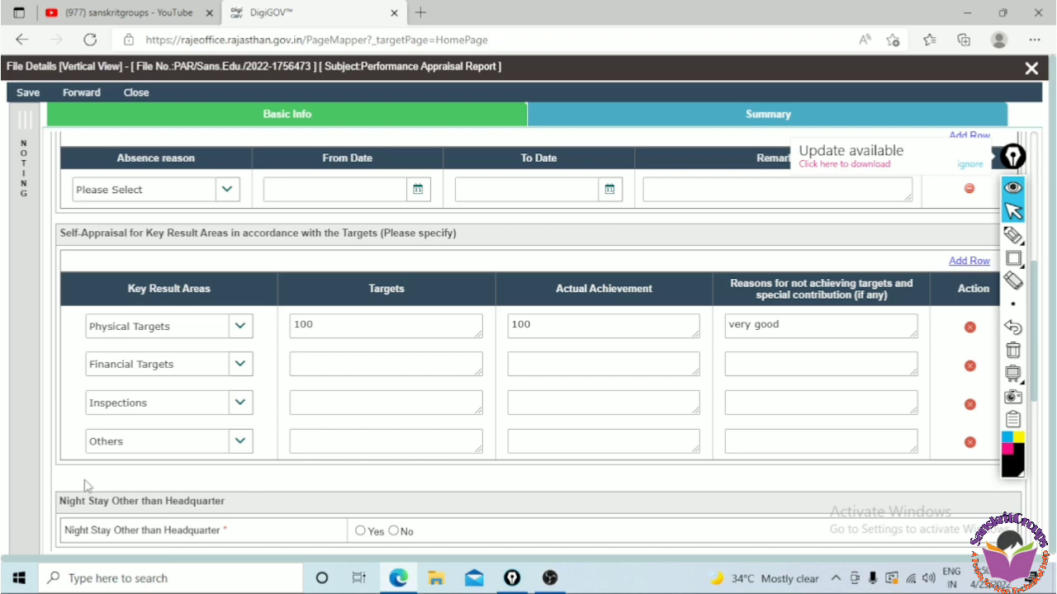
{"action": "scroll", "coordinate": [1037, 493], "scroll_direction": "down", "scroll_amount": 4}
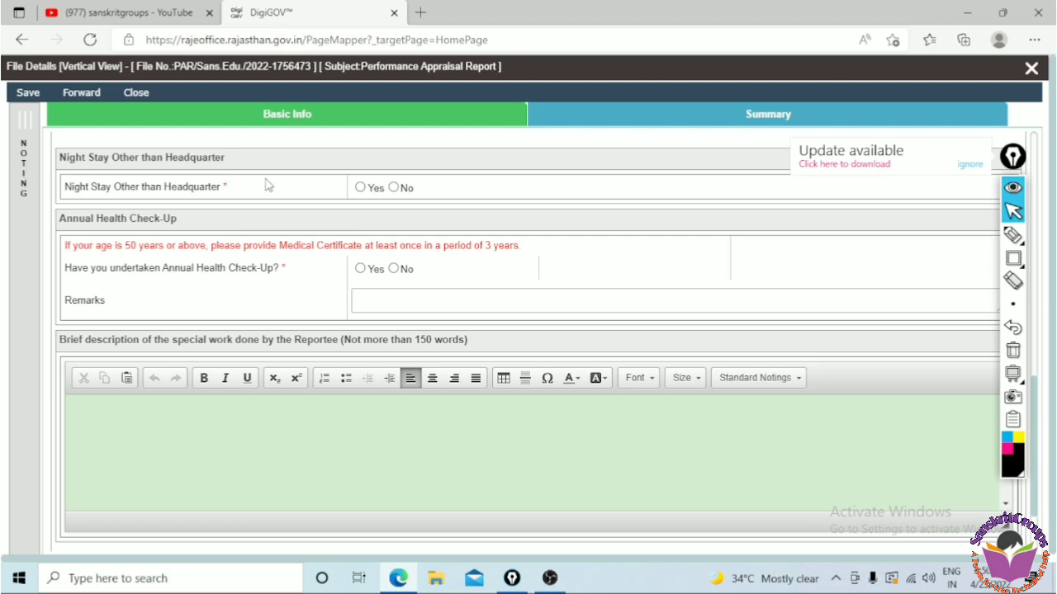
{"action": "left_click", "coordinate": [394, 188]}
{"action": "left_click", "coordinate": [399, 302]}
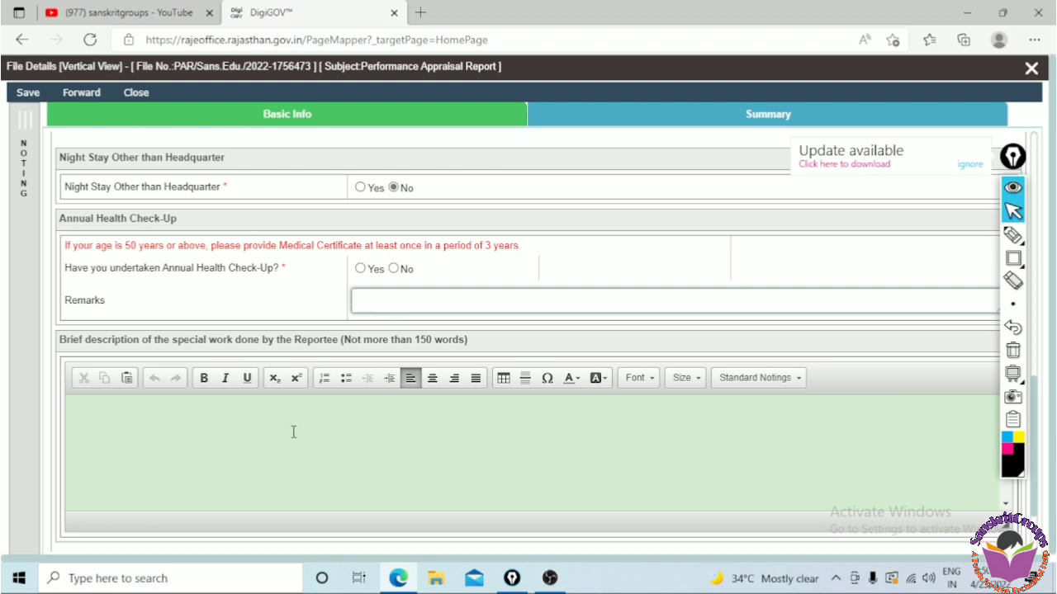
{"action": "left_click", "coordinate": [108, 347]}
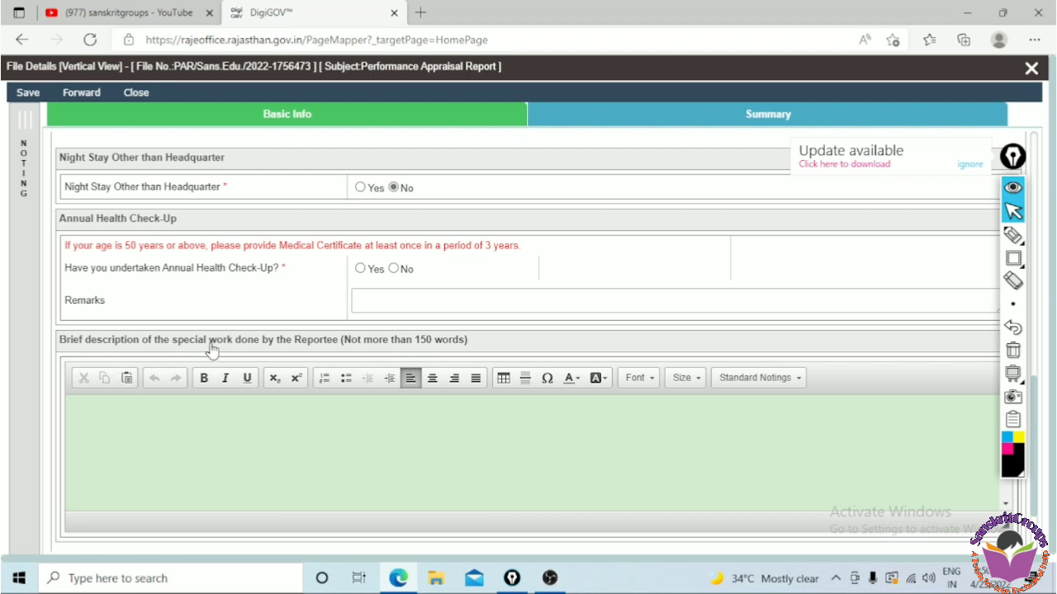
{"action": "left_click", "coordinate": [206, 412]}
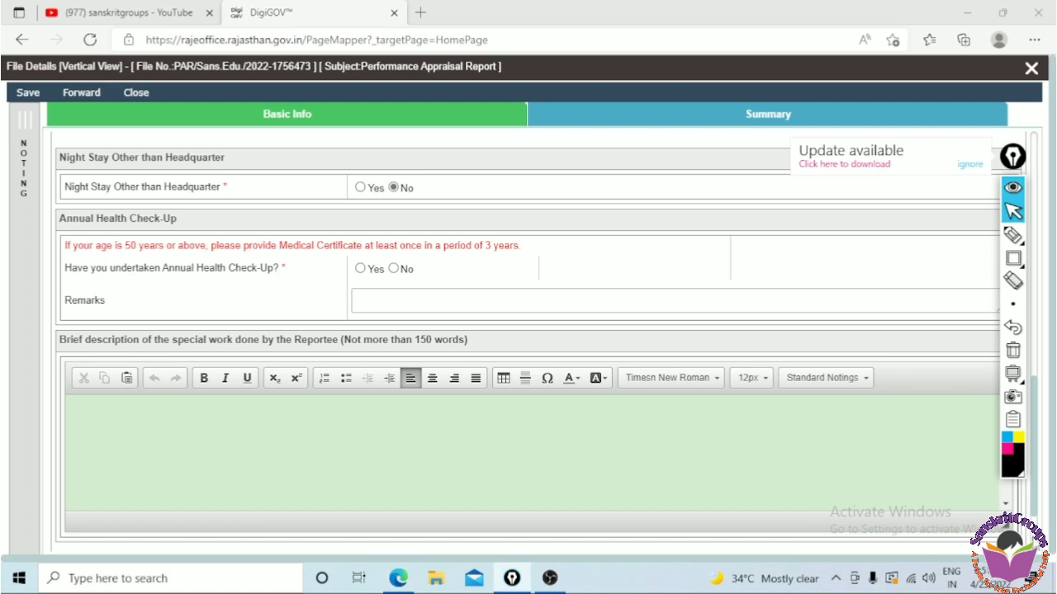
{"action": "scroll", "coordinate": [1037, 545], "scroll_direction": "down", "scroll_amount": 2}
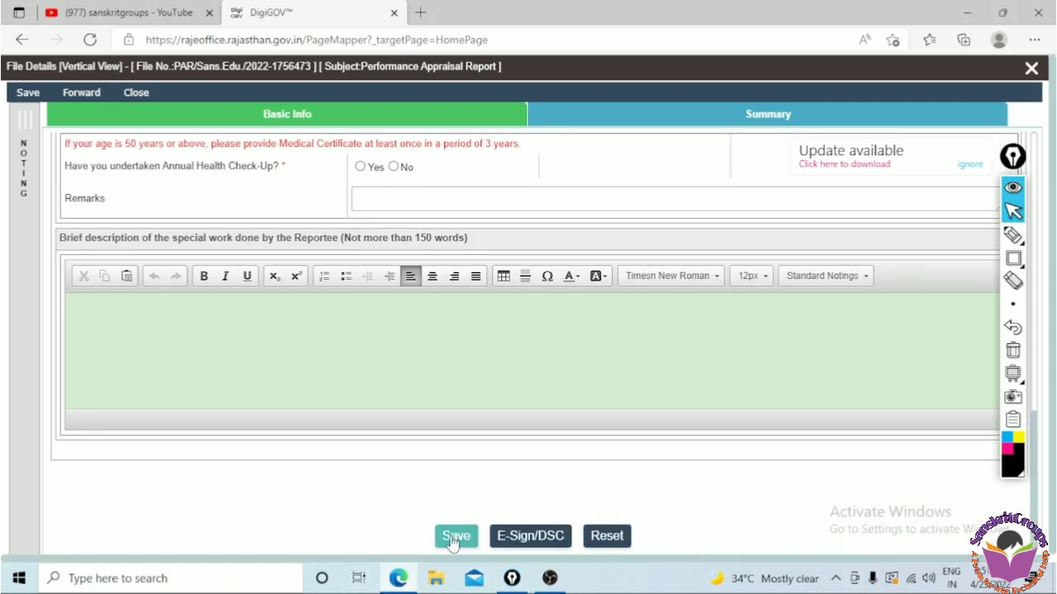